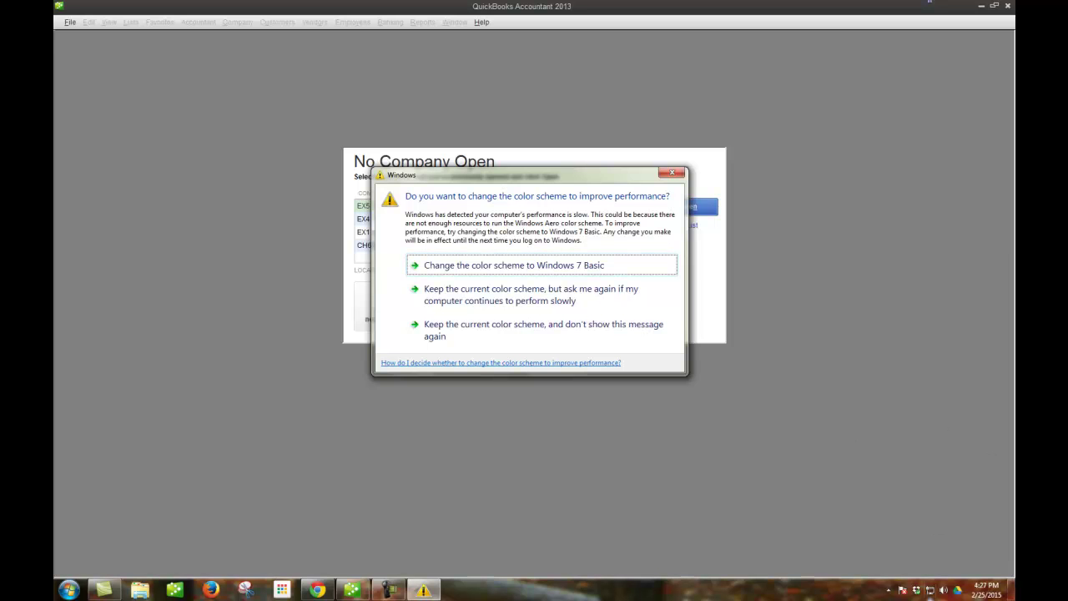
Dismiss the color scheme prompt and begin creating a new company with the detailed setup
click(676, 174)
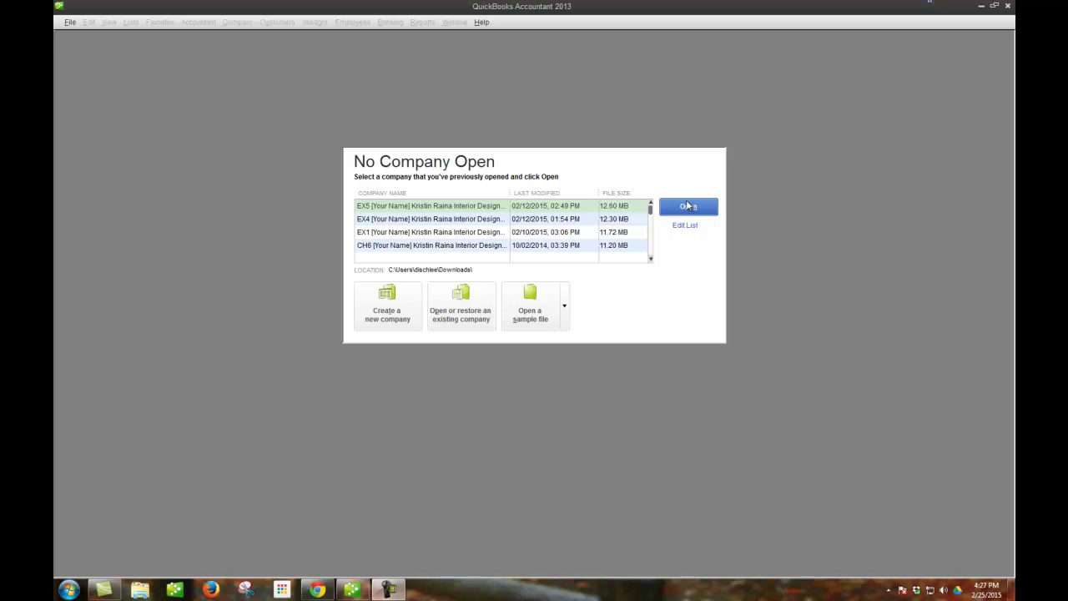
click(399, 306)
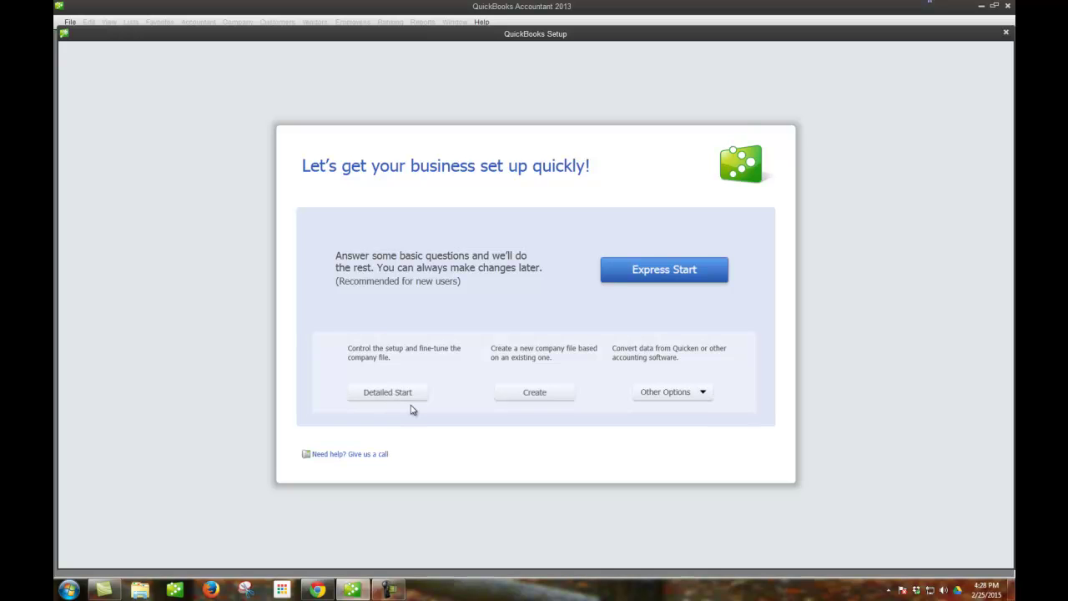
click(403, 396)
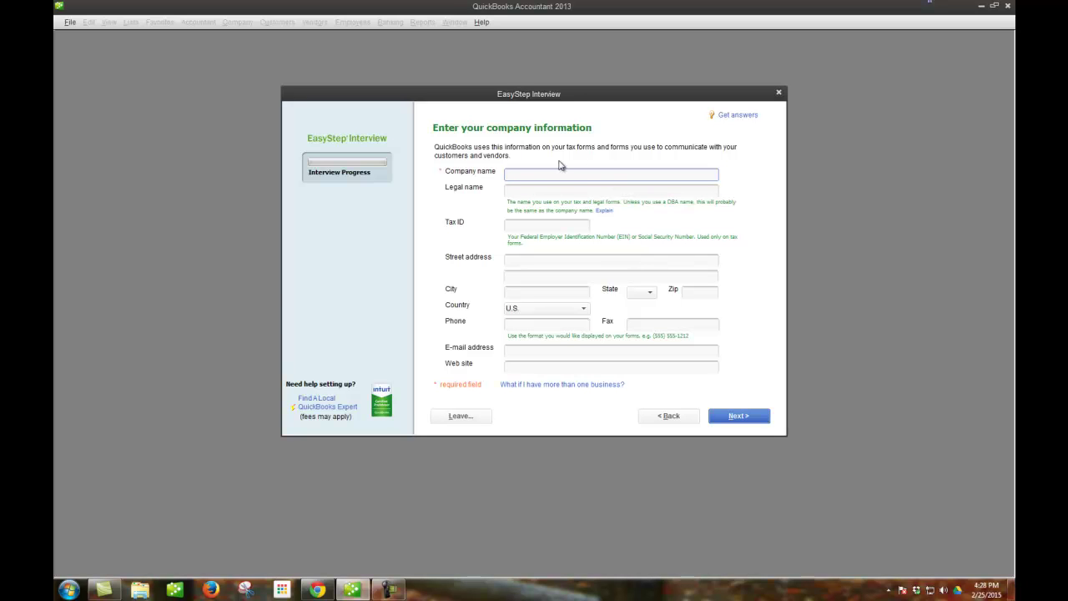
Enter Kristin Raina Interior Design as the company and legal name, fill in the tax ID in the required format, and continue
text(Kristin Raina Interior Design)
key(Tab)
key(Tab)
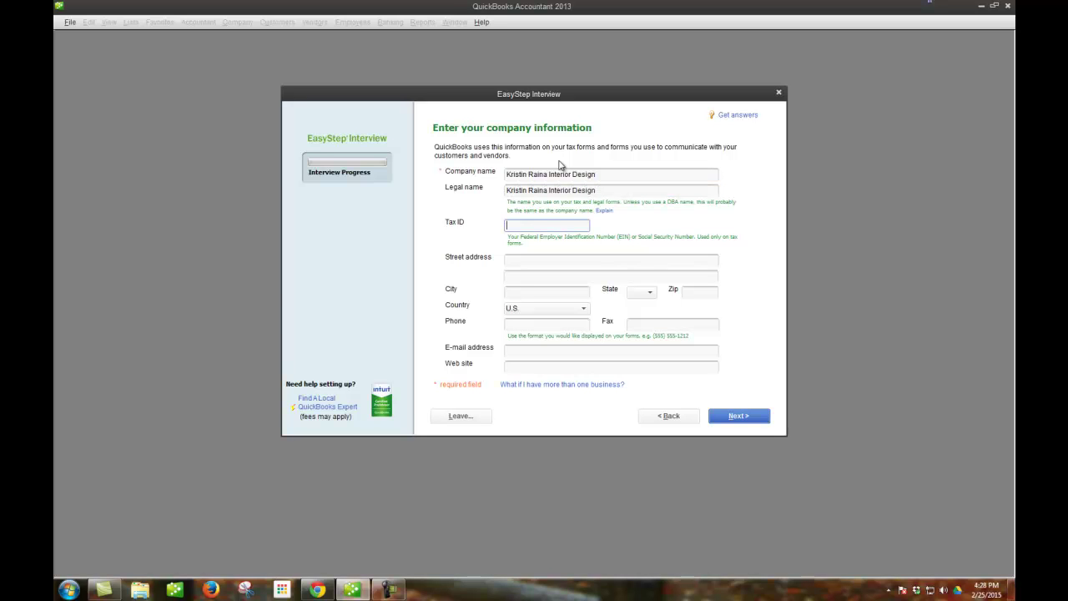
text(33-477781)
click(575, 259)
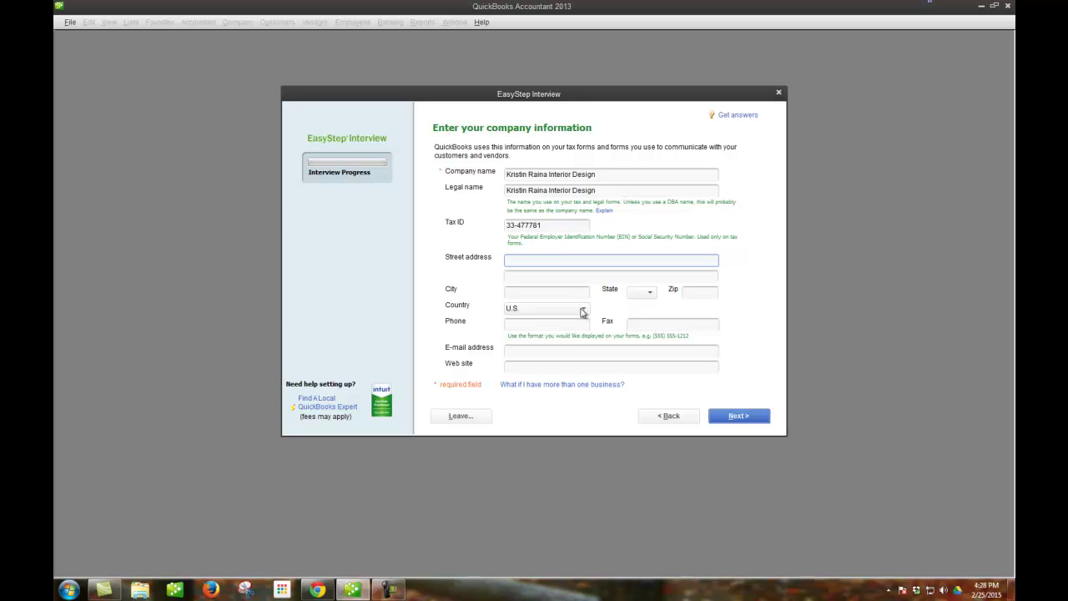
click(724, 419)
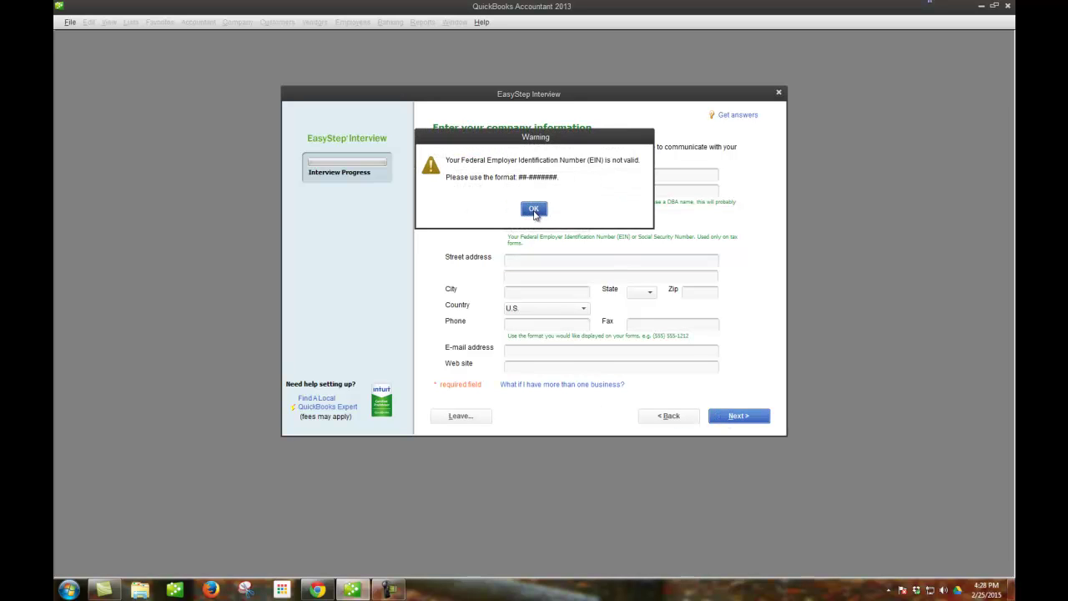
click(534, 209)
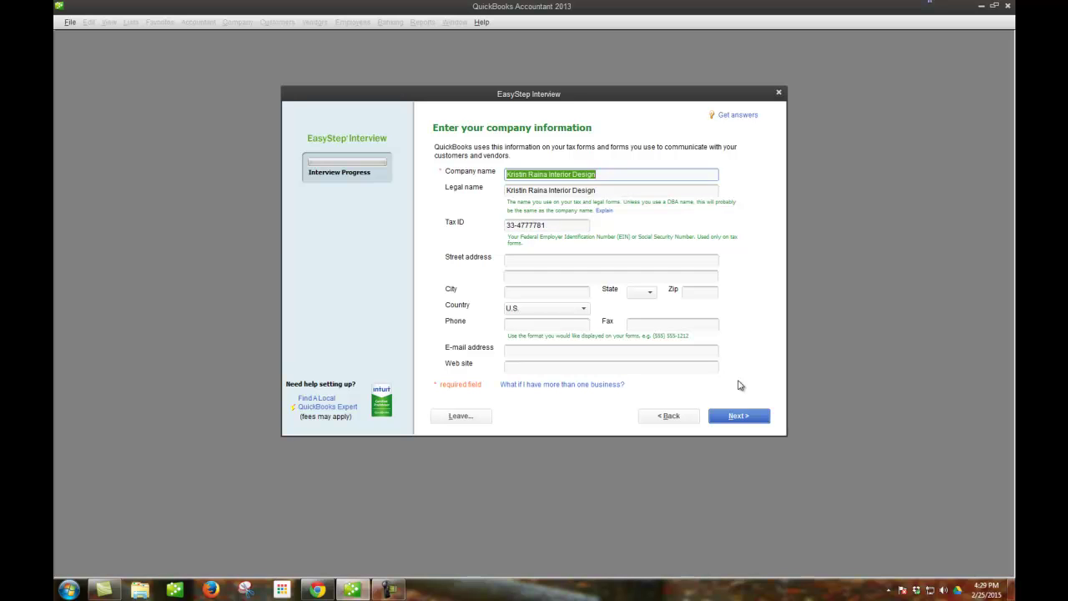
click(755, 418)
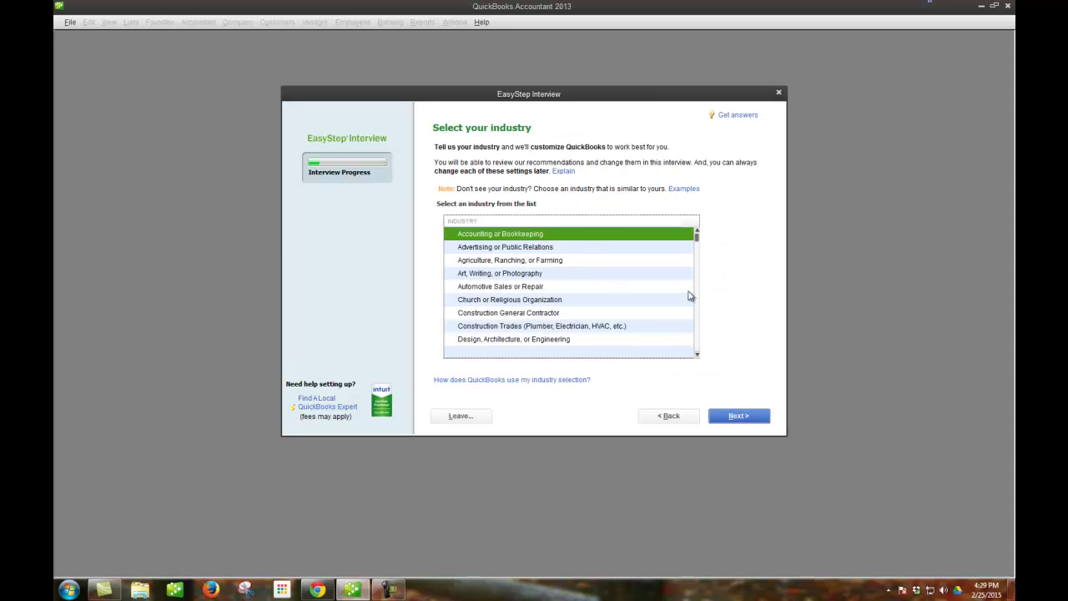
Choose General Product-based Business as the industry and Sole Proprietorship as the company's organization
mouse_move(699, 241)
mouse_down()
mouse_move(690, 327)
mouse_move(699, 351)
mouse_up()
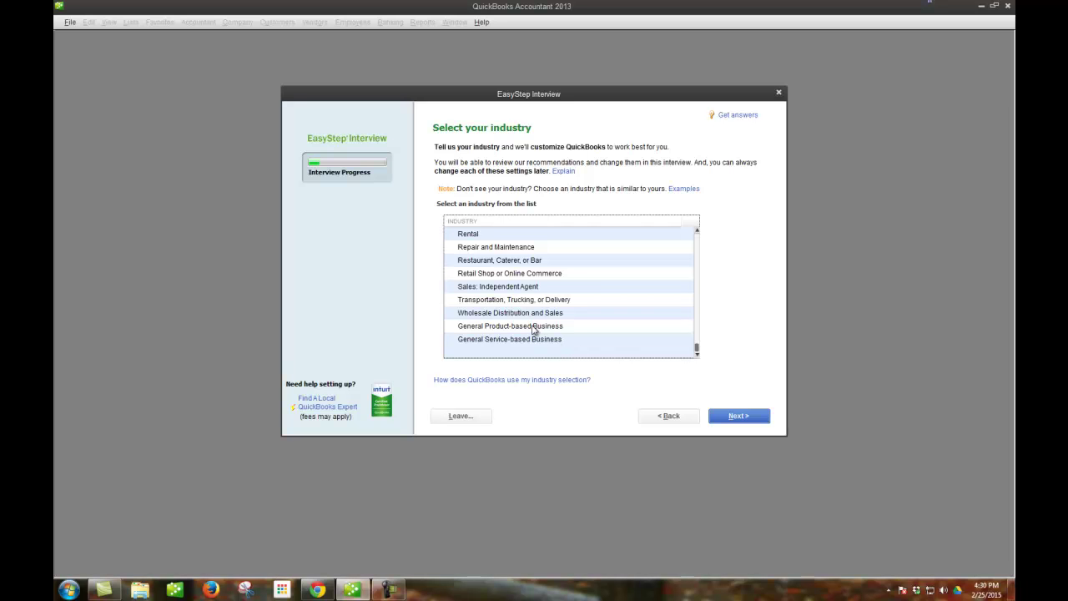
click(532, 328)
click(732, 417)
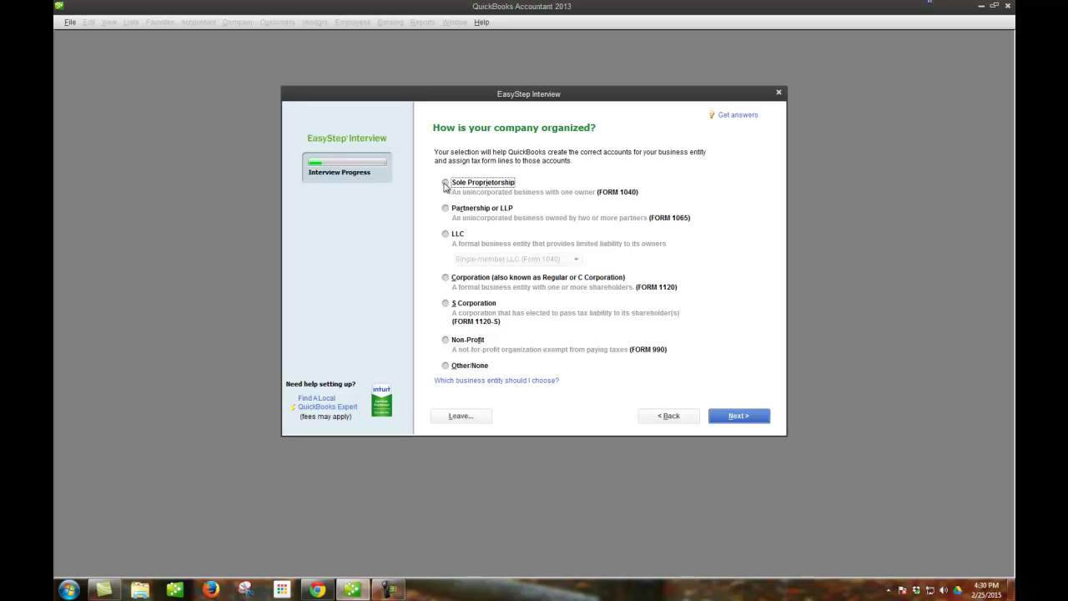
click(718, 414)
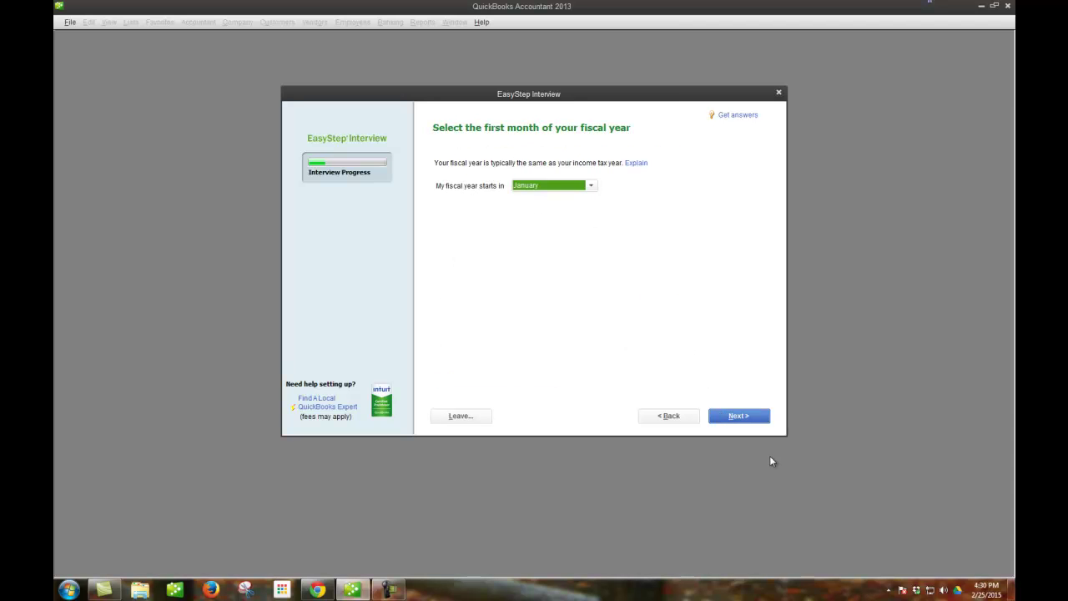
Keep January as the first month of the fiscal year and skip the optional administrator password
click(743, 416)
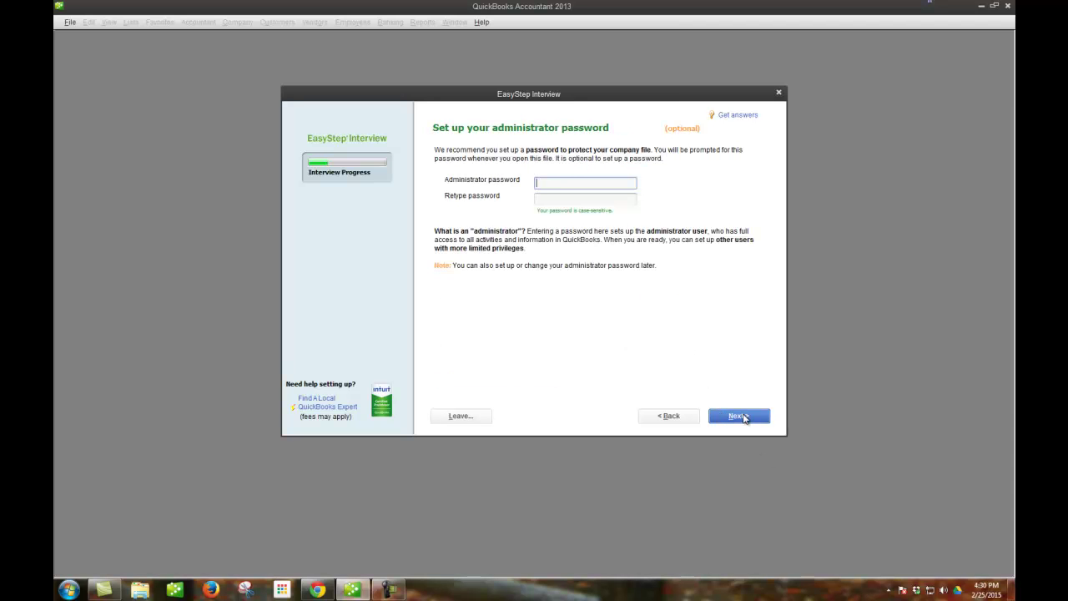
click(673, 415)
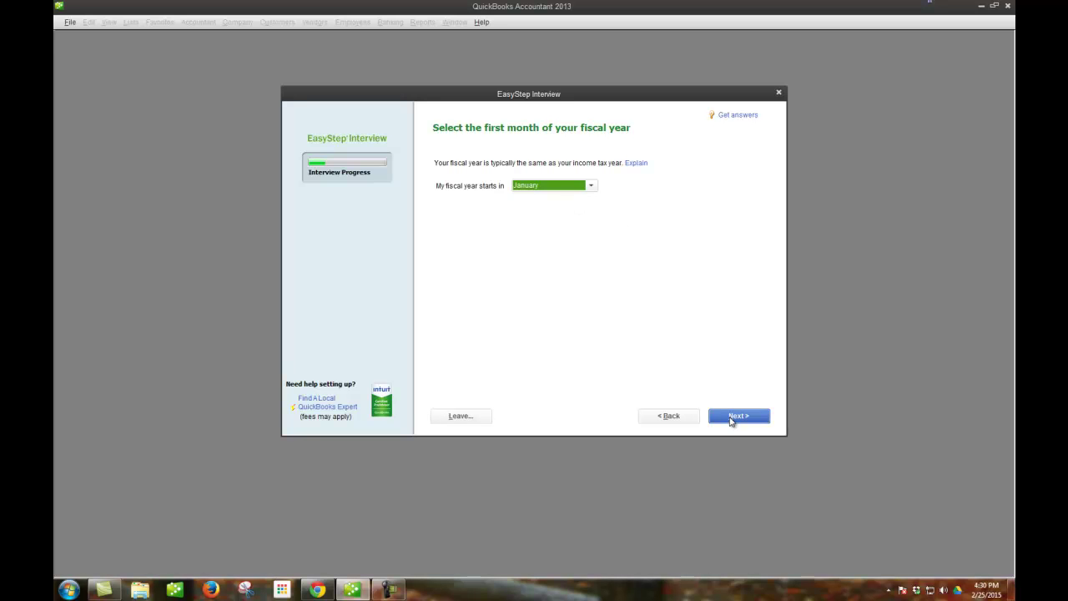
click(732, 420)
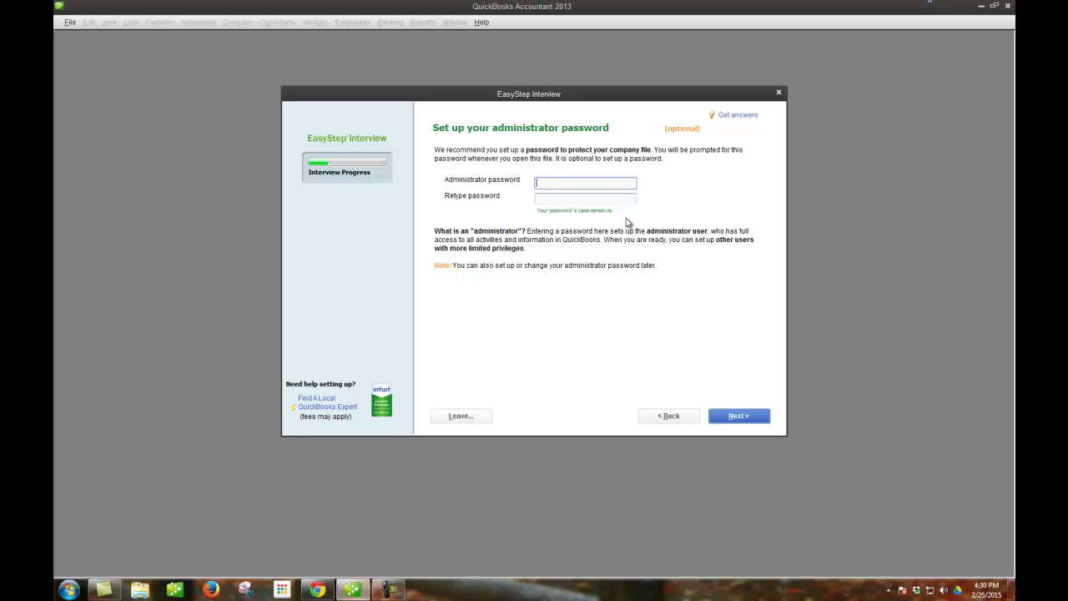
click(751, 416)
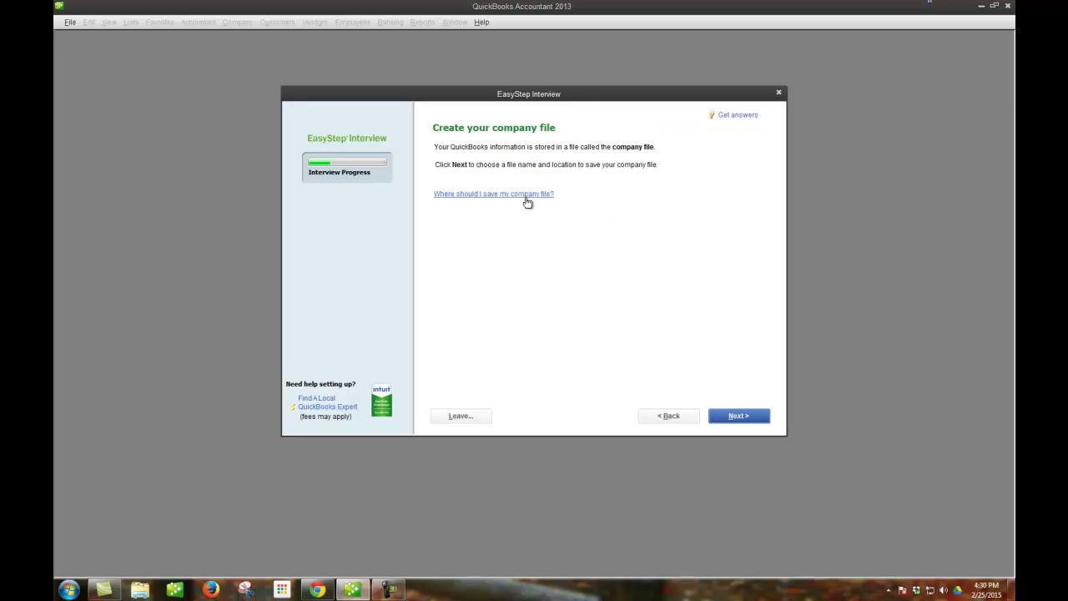
Save the new company file to the Desktop under the name Kristin Raina Interior Design
click(734, 416)
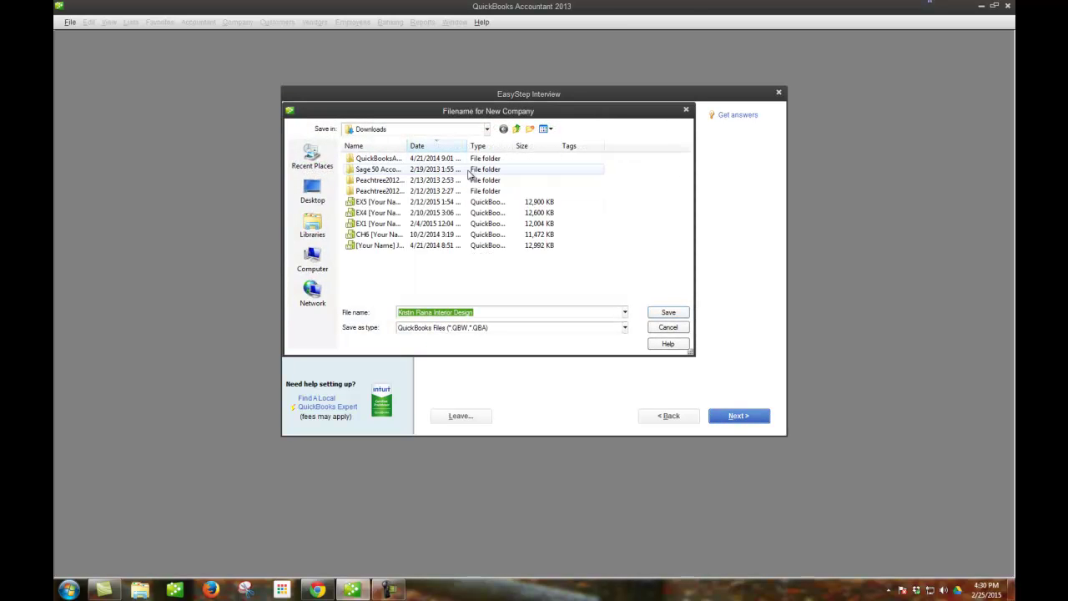
click(312, 192)
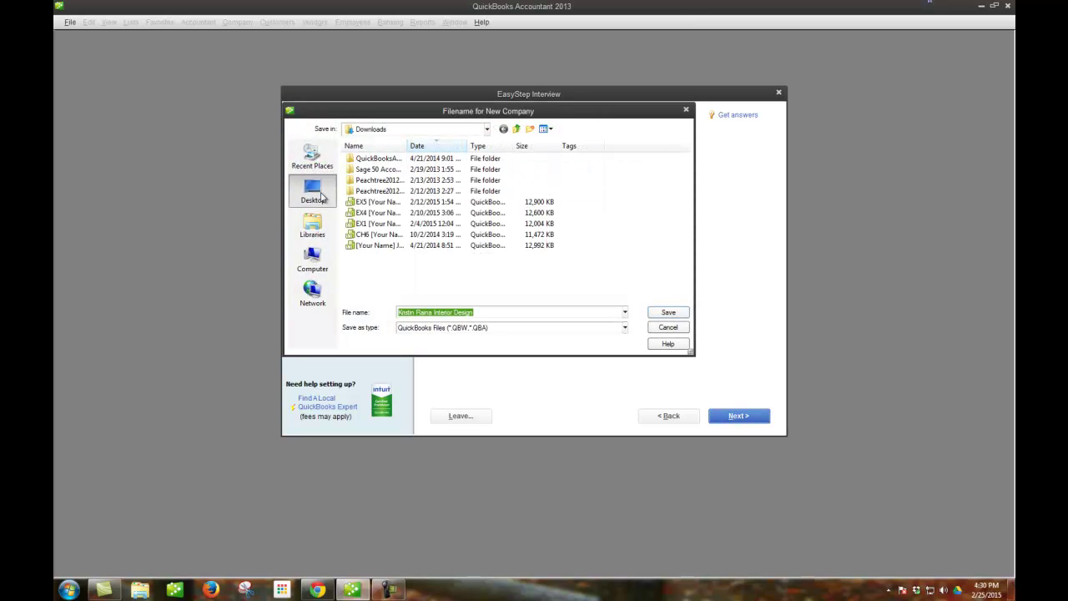
click(670, 315)
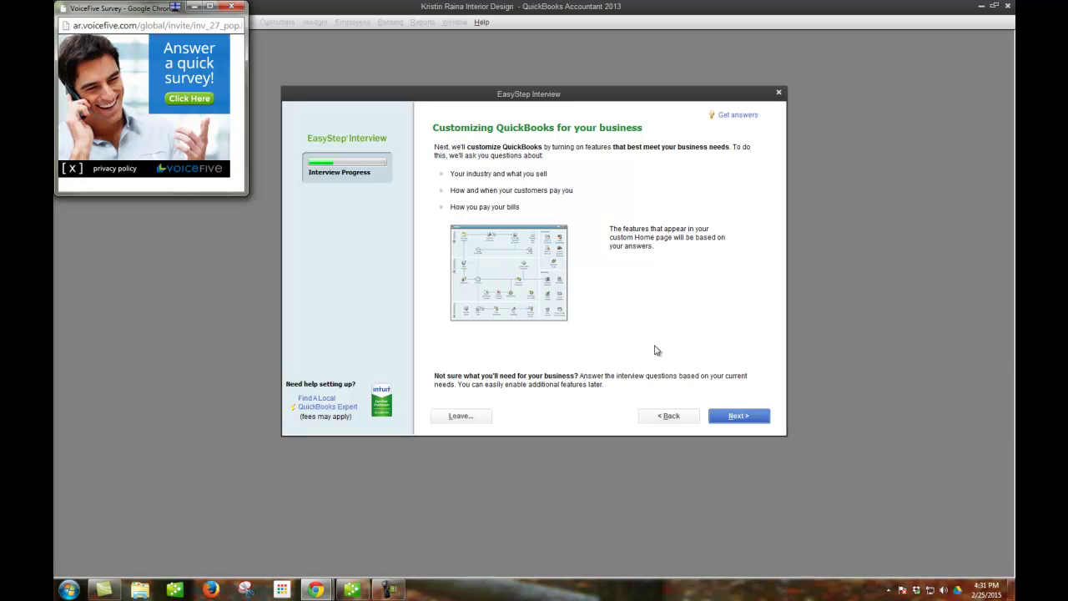
Specify that the business sells both services and products, and accept Yes for charging sales tax
click(749, 419)
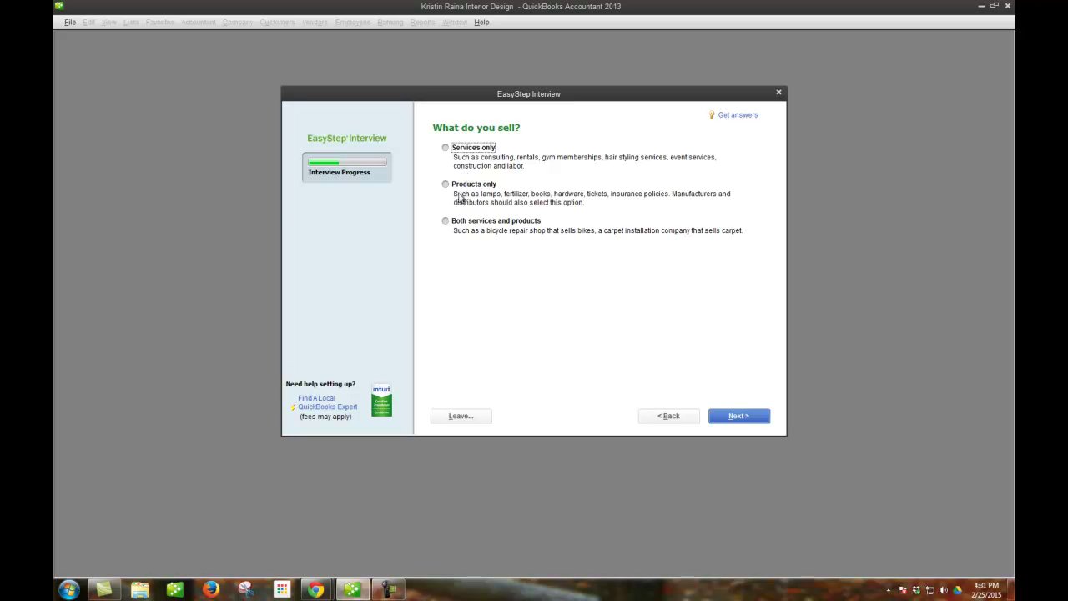
click(446, 222)
click(760, 420)
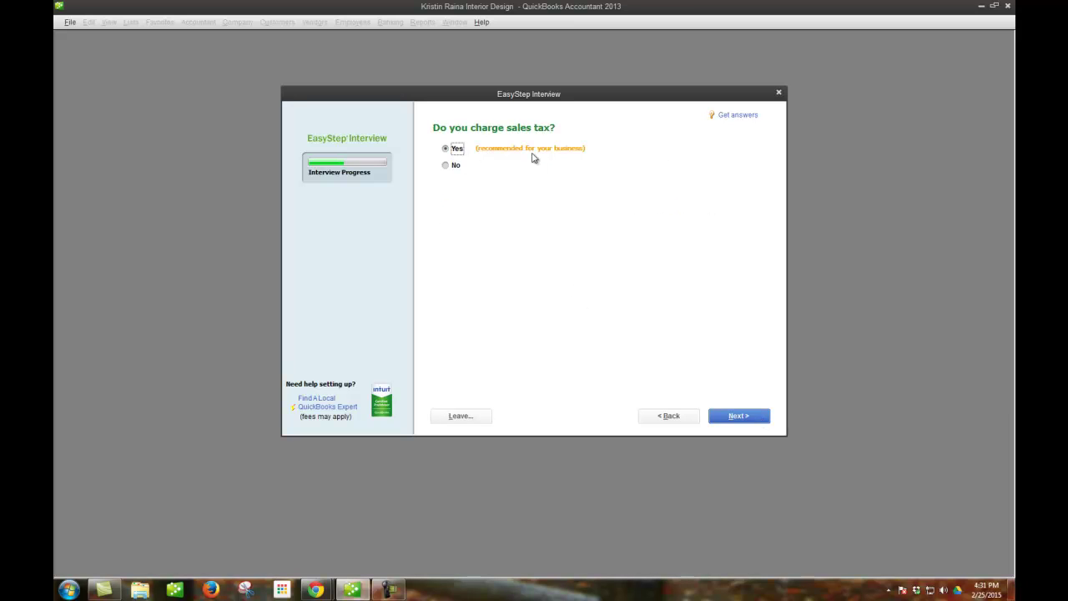
click(750, 421)
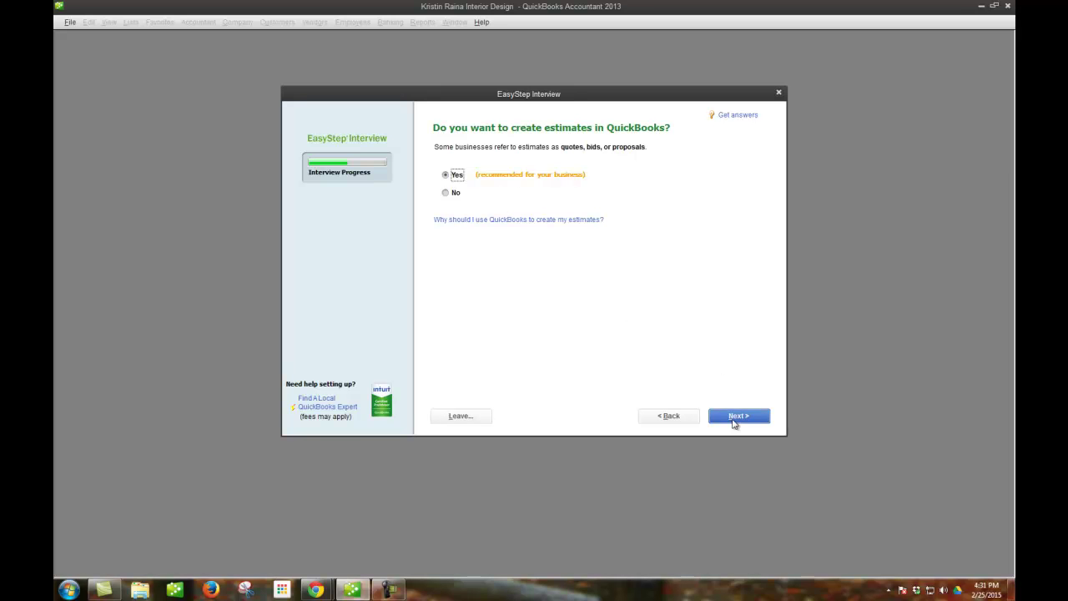
Accept Yes for estimates and sales order tracking, and No for progress invoicing
click(735, 423)
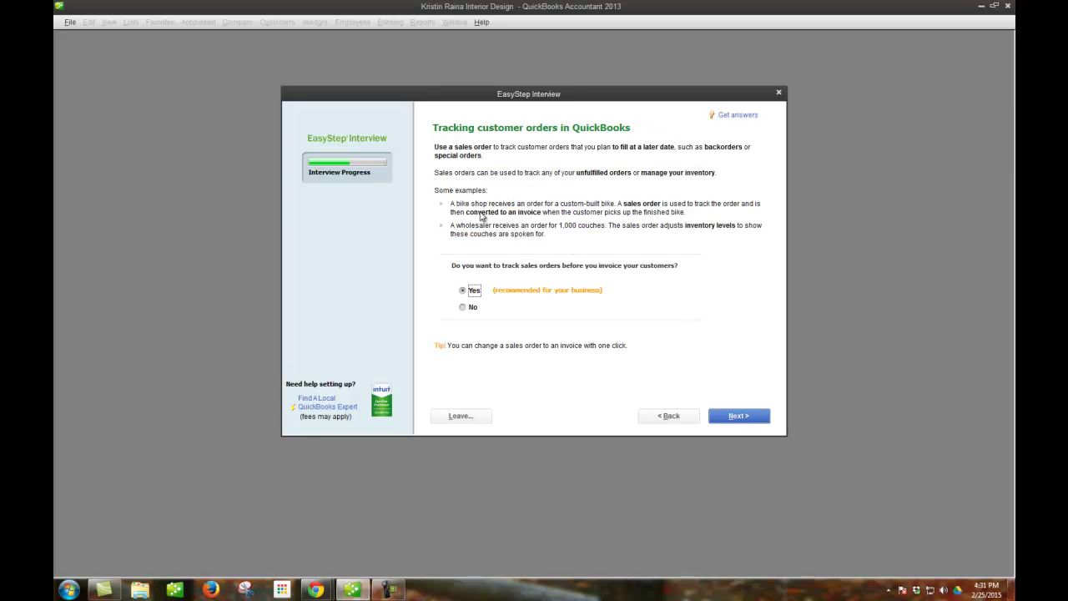
click(733, 422)
click(733, 420)
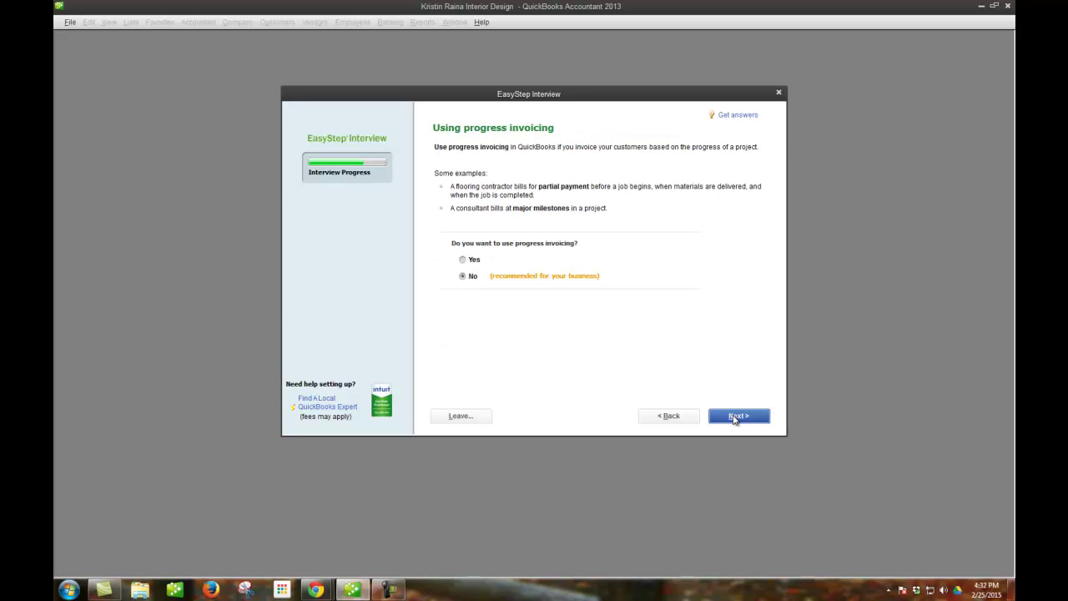
click(733, 420)
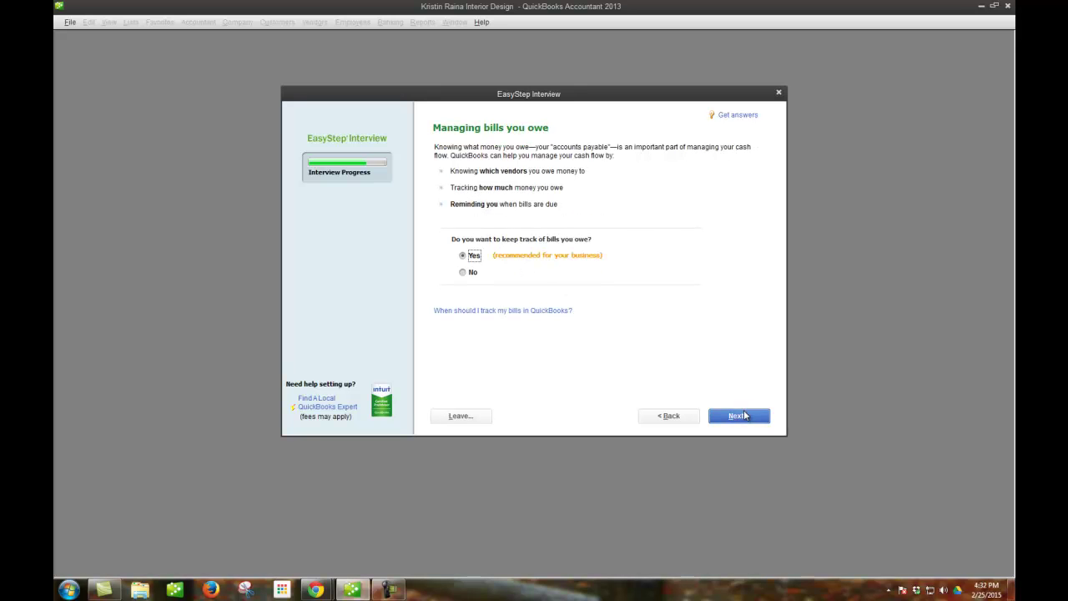
Accept Yes for tracking bills owed, and No for inventory tracking, time tracking and employees
click(743, 414)
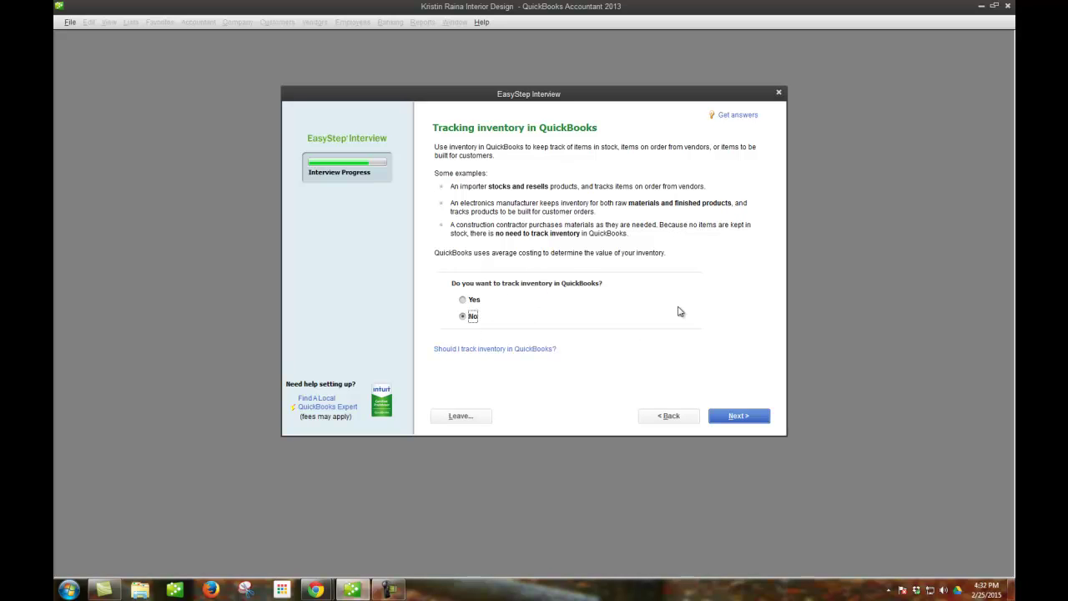
click(734, 419)
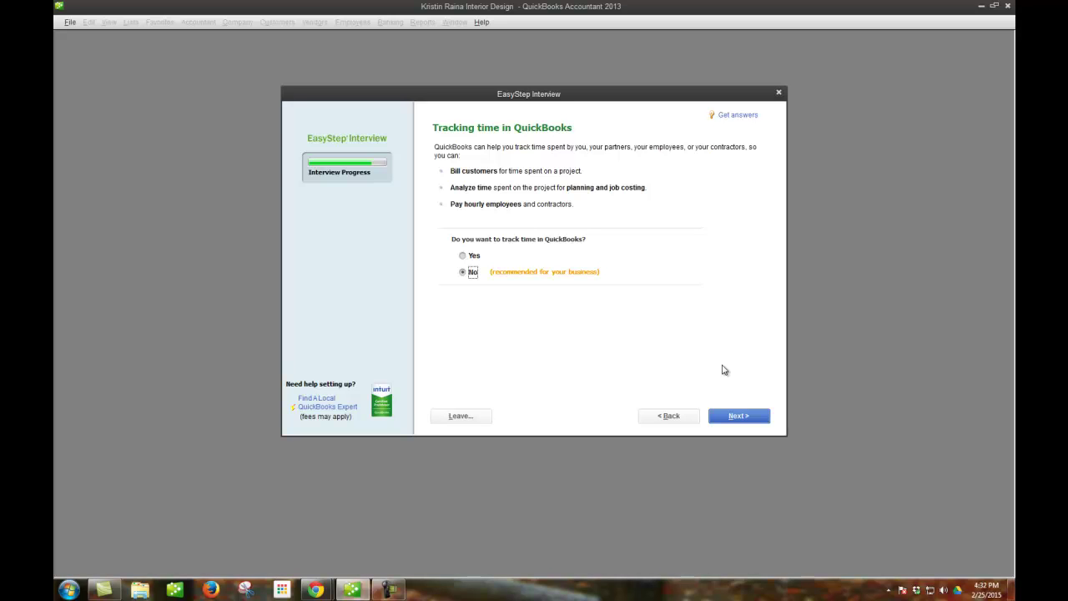
click(739, 419)
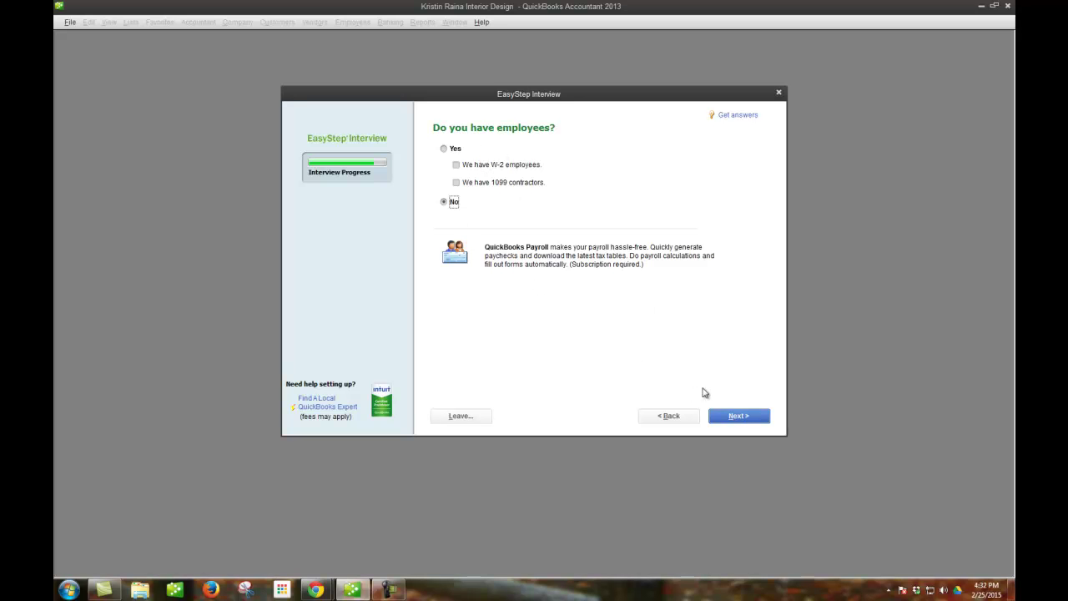
click(748, 418)
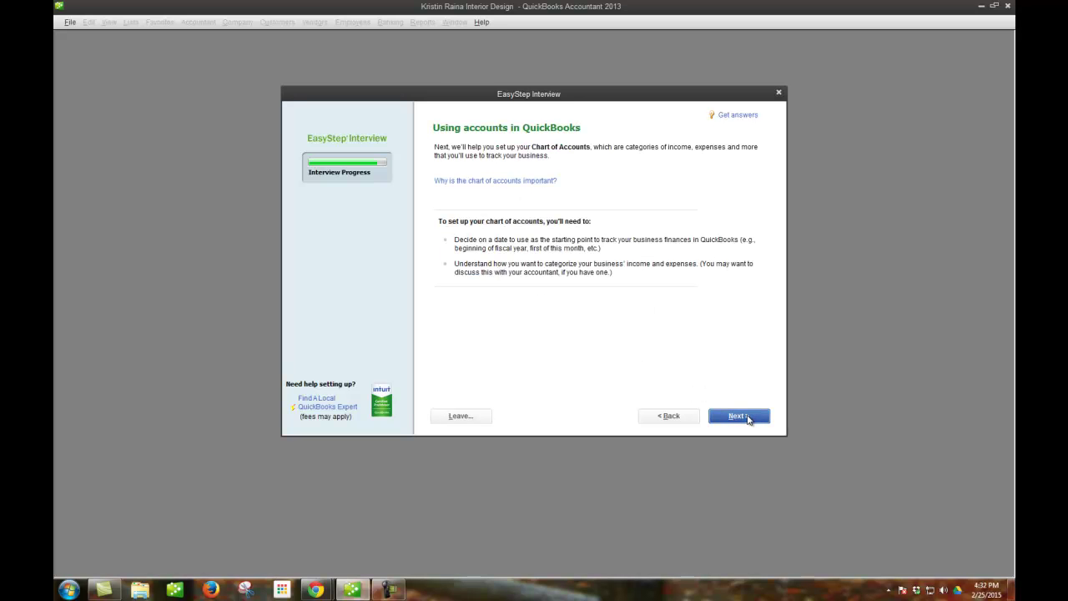
Set the finance tracking start date to a date in month 04, using the today's date or first day of the quarter or month option
click(743, 416)
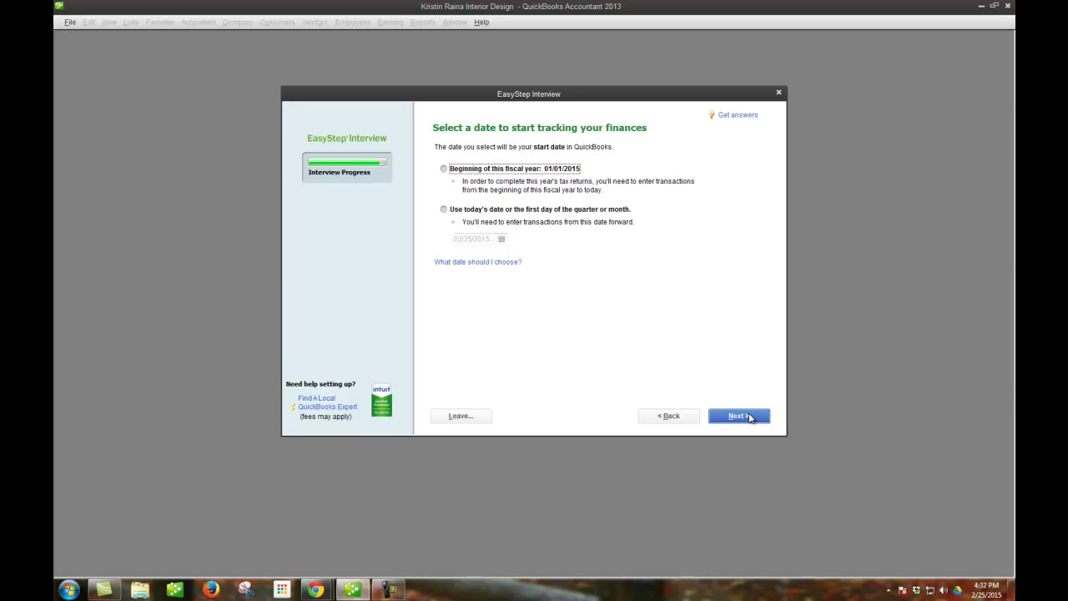
click(444, 168)
click(444, 209)
drag(492, 240, 426, 243)
text(04/)
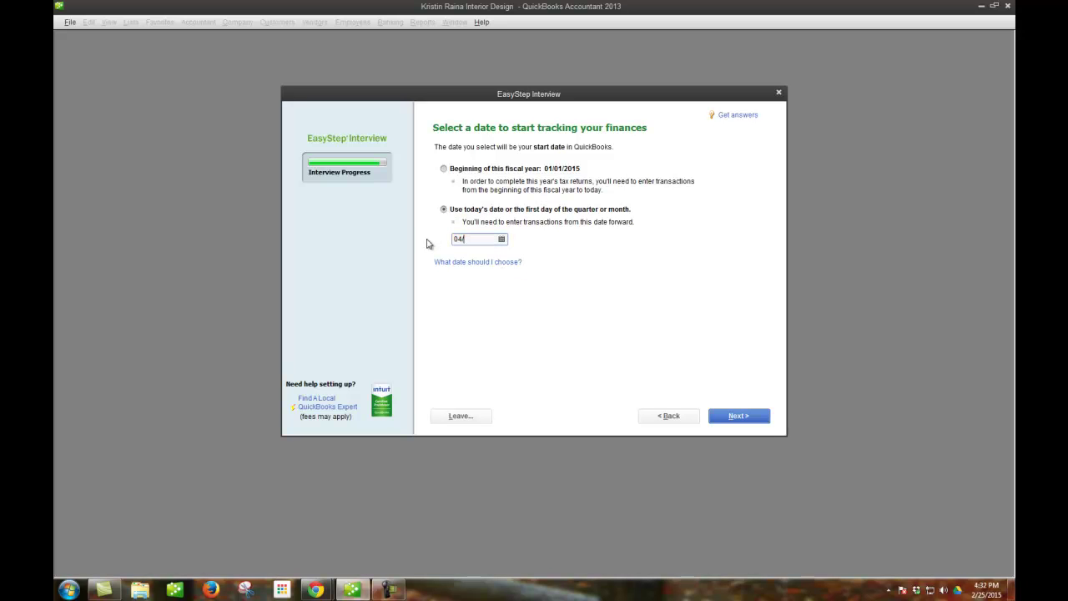
click(720, 414)
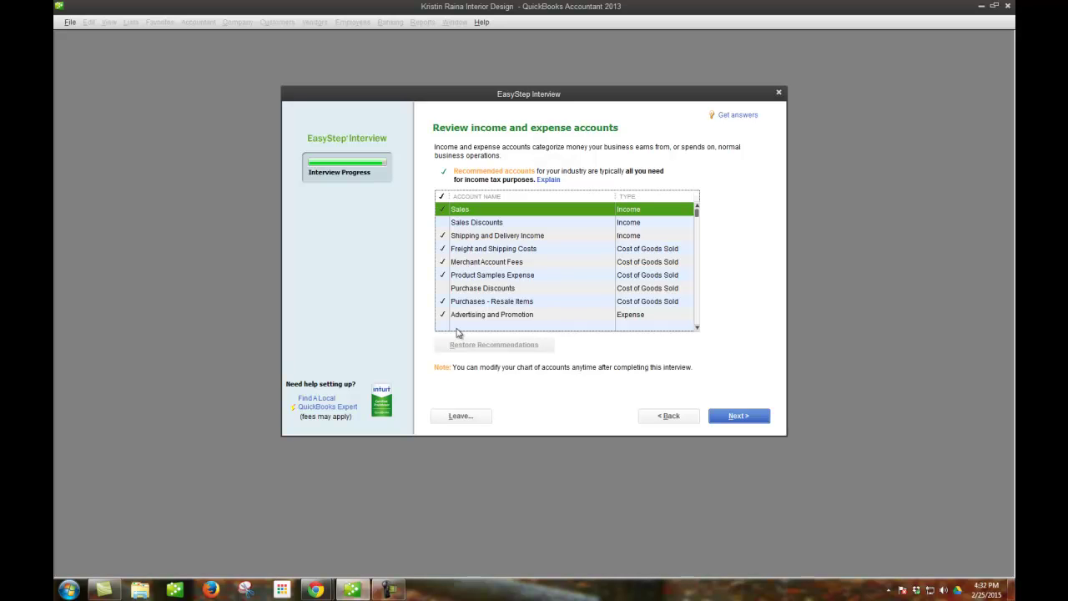
Review the income and expense accounts, toggling Shipping and Delivery Income, and finish the interview by proceeding to setup
click(442, 237)
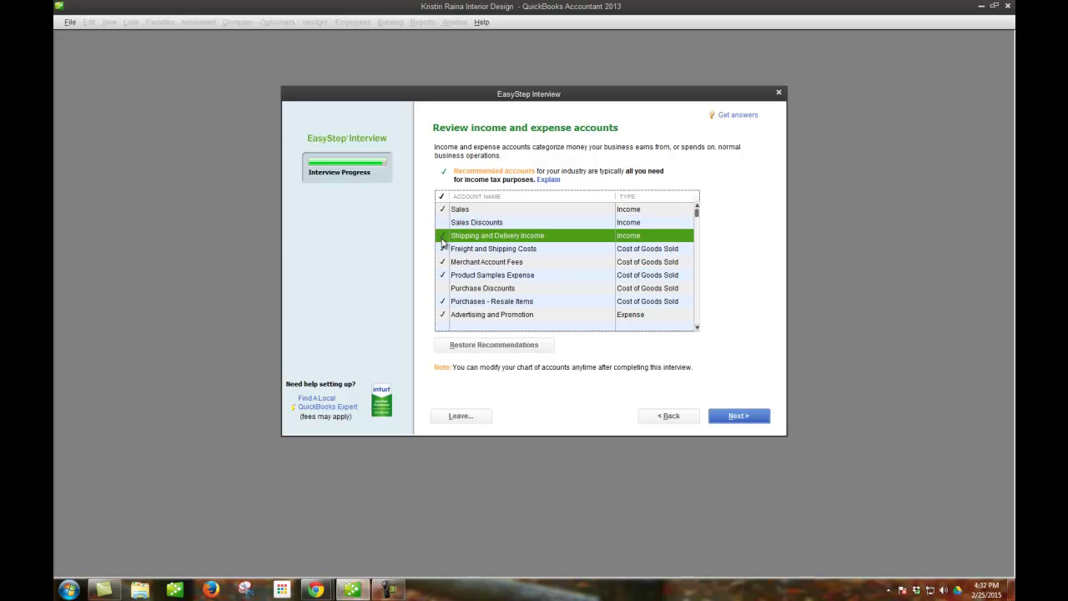
drag(698, 214, 698, 232)
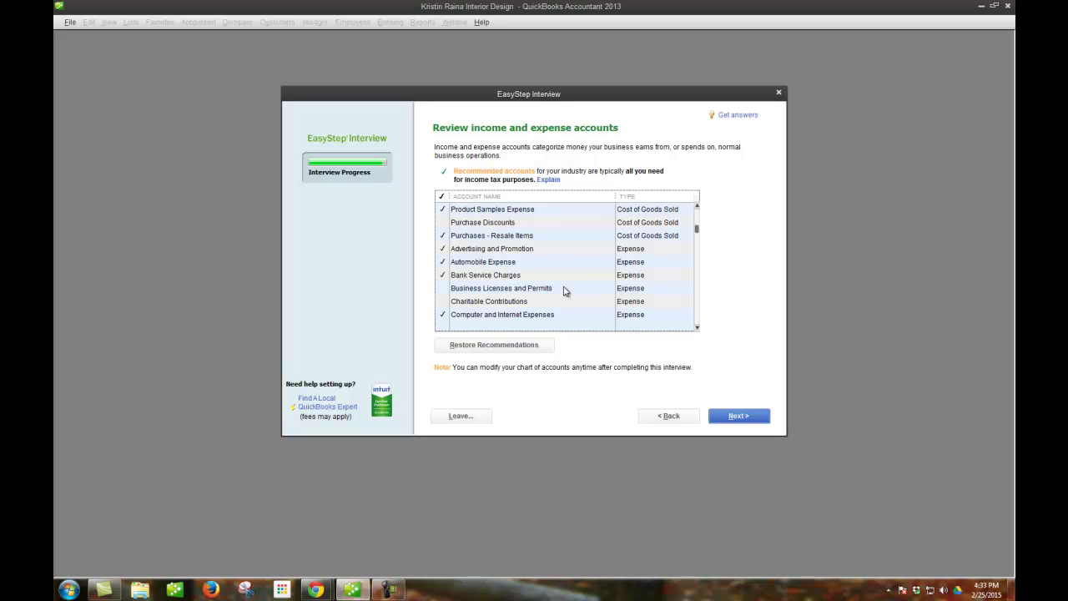
click(750, 423)
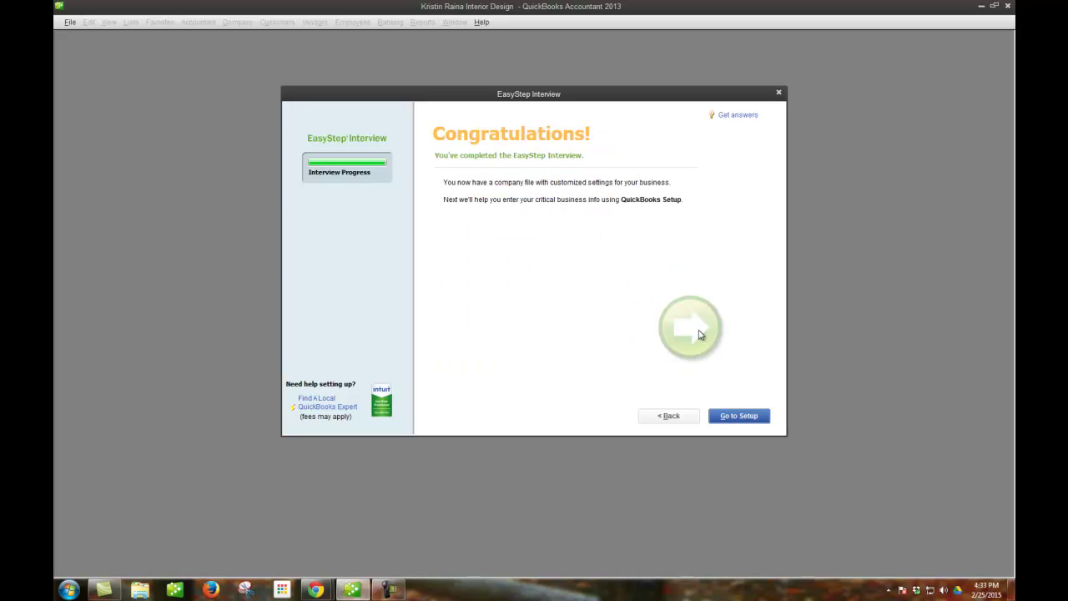
click(743, 415)
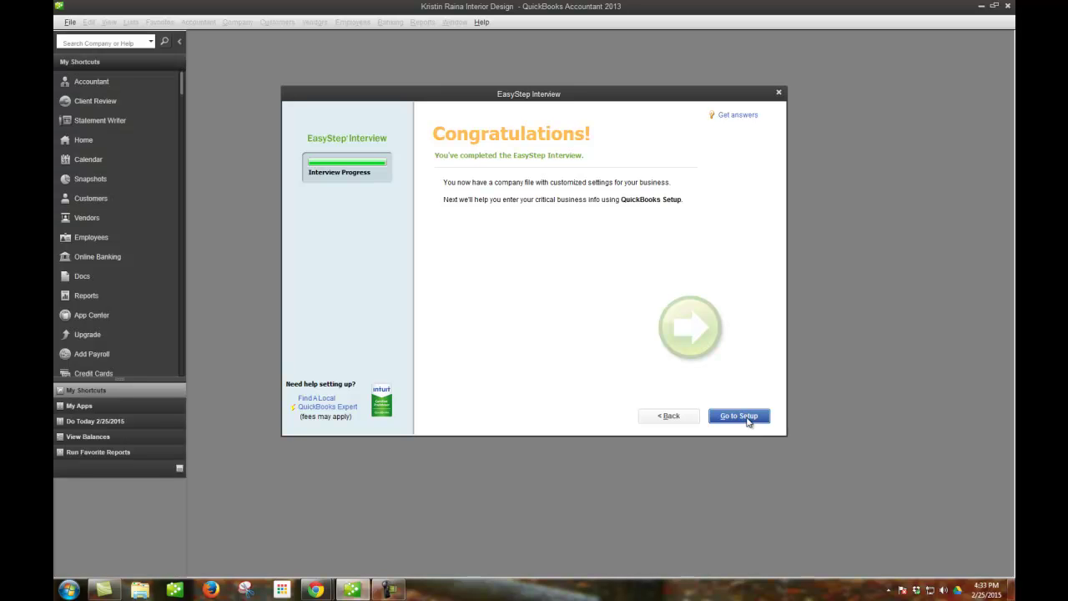
Proceed to QuickBooks Setup, start working to view the Quick Start Center, and return to adding info
click(747, 419)
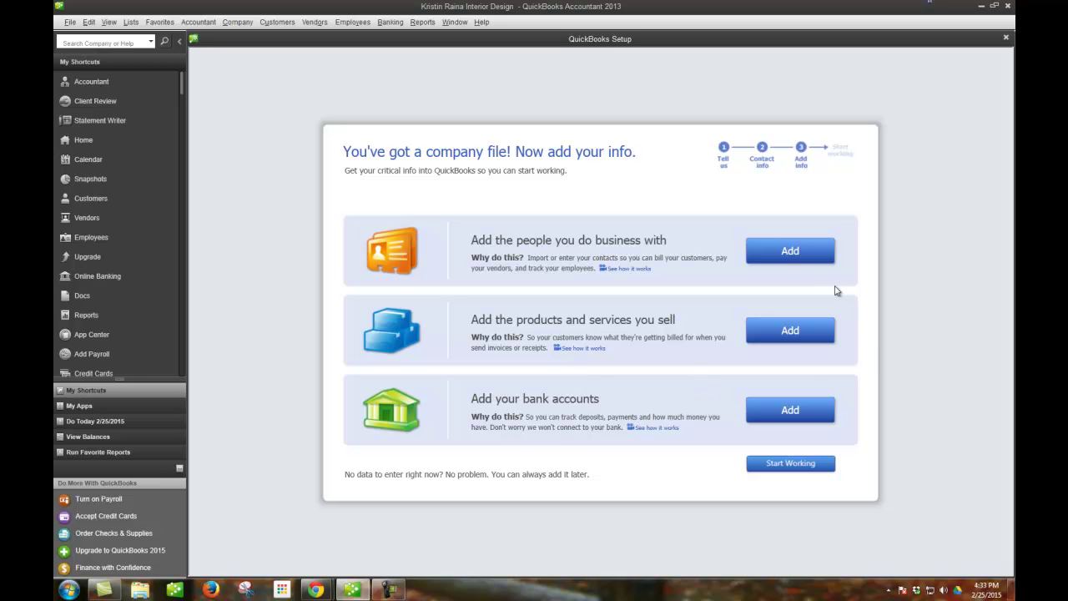
click(795, 466)
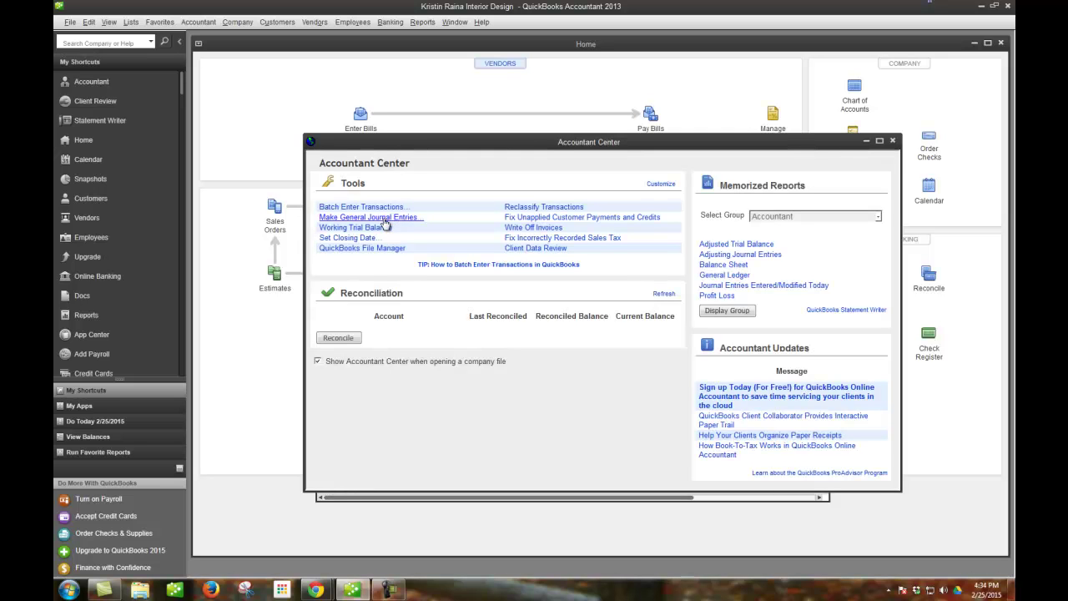
click(893, 141)
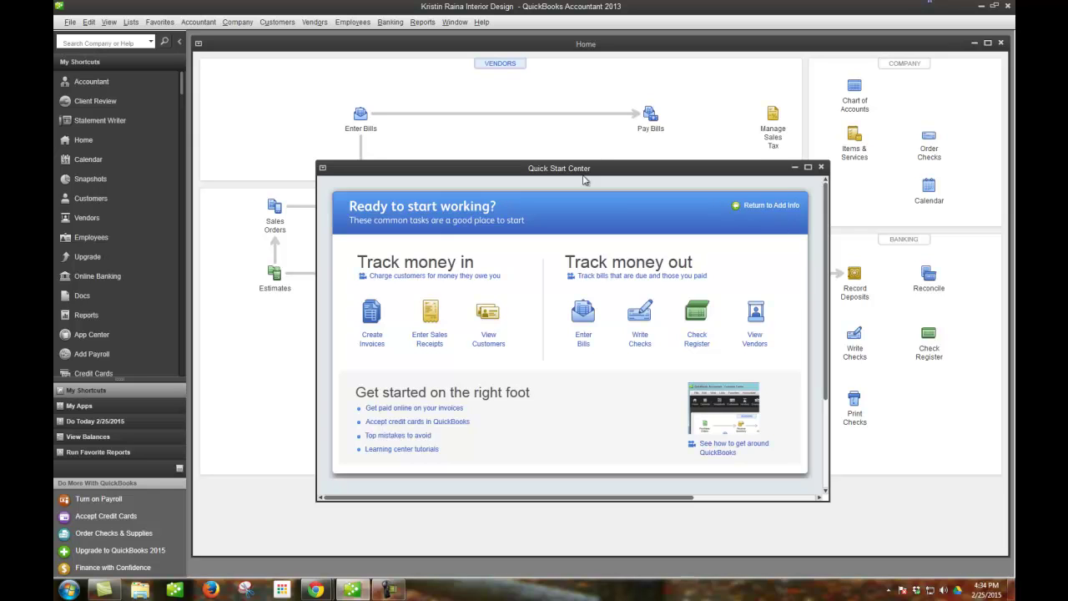
click(767, 208)
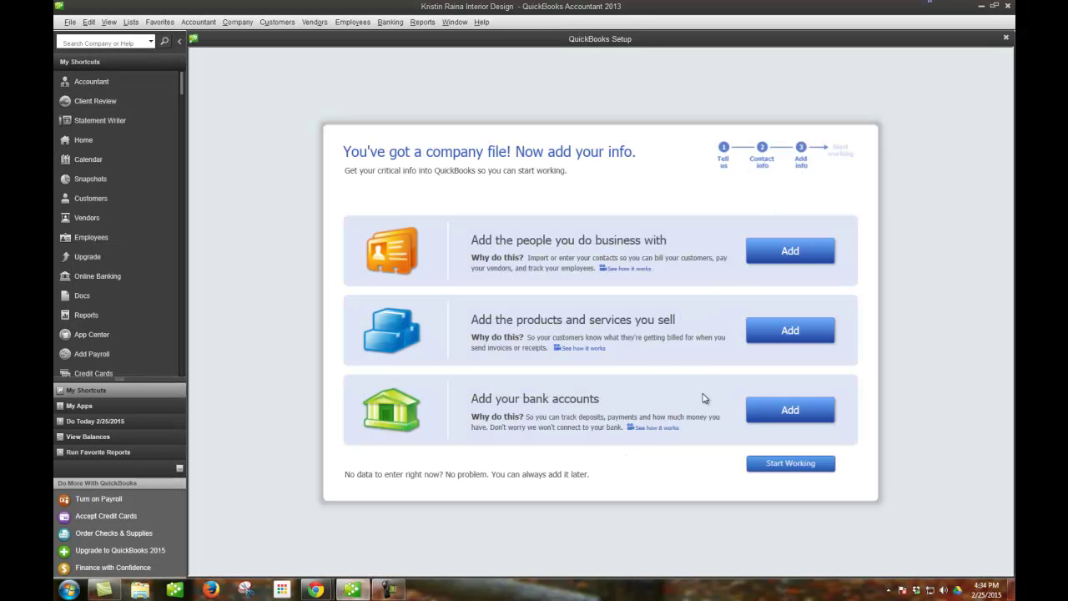
Add a contact to the people you do business with by manual entry, marking it as Customer and filling in the customer name
click(788, 258)
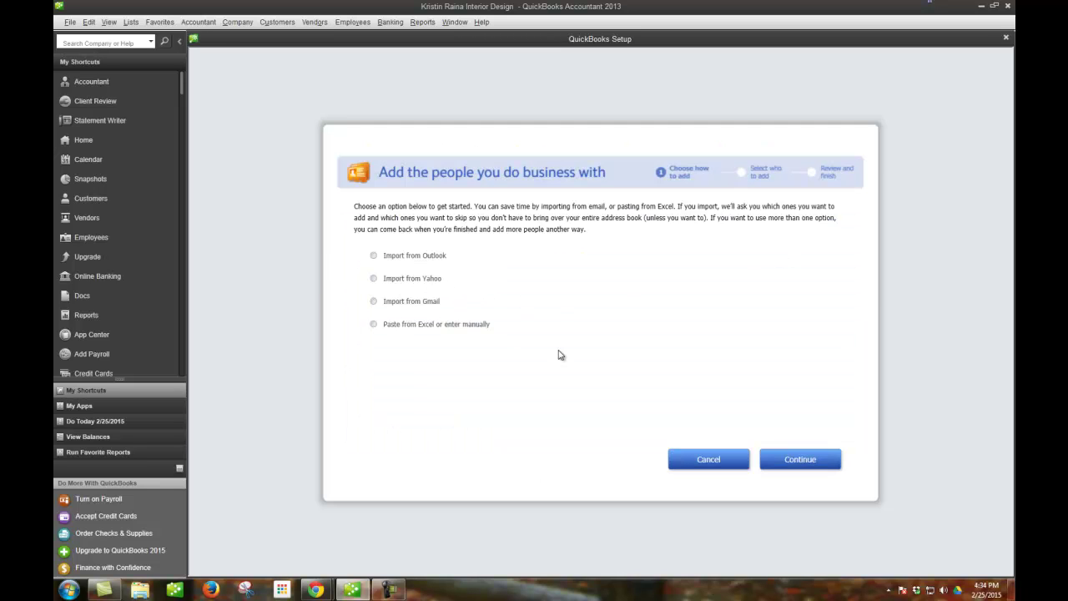
click(374, 325)
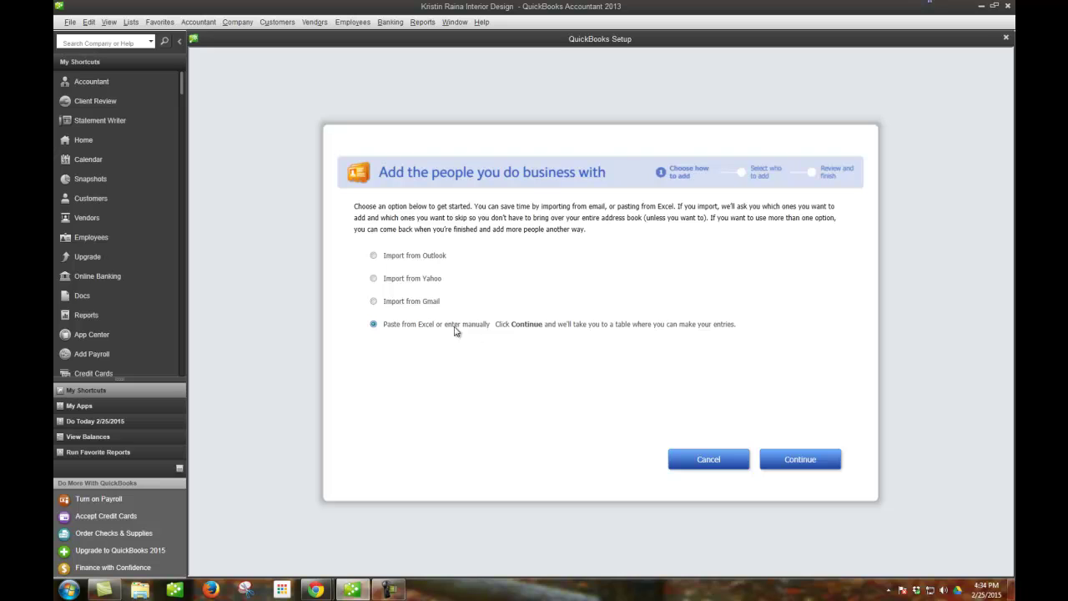
click(818, 466)
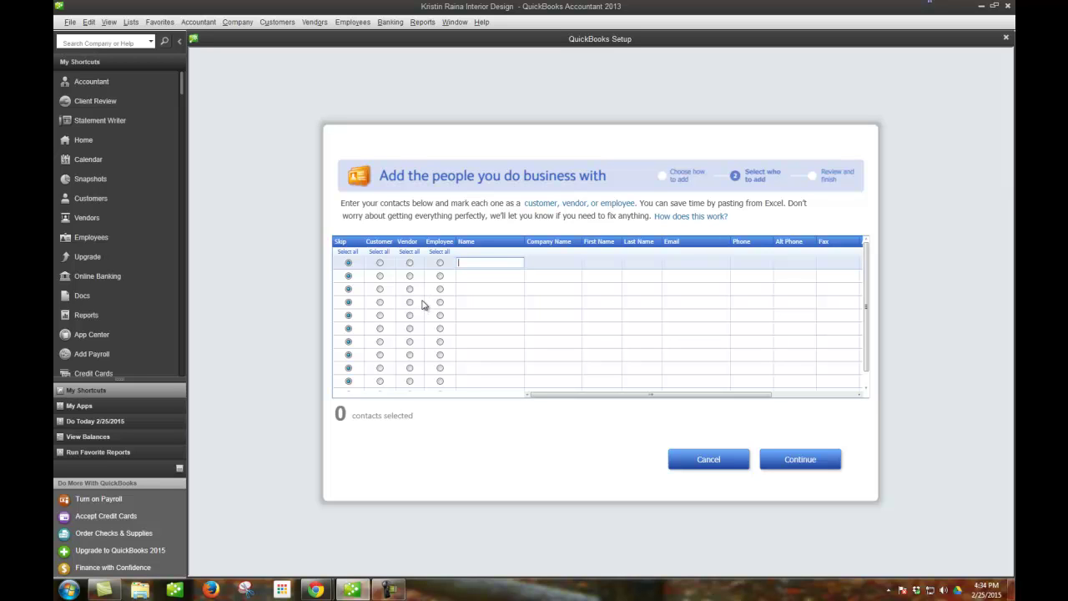
click(380, 263)
click(475, 264)
click(768, 457)
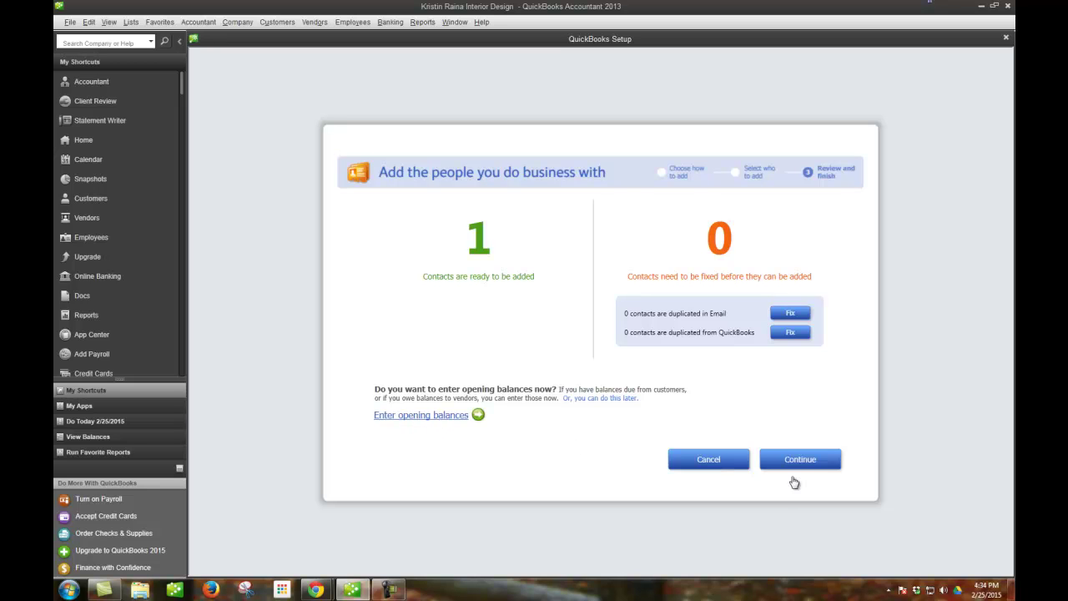
Enter an opening balance of 500.00 for the new customer, recheck it, and finish adding the contact
click(453, 423)
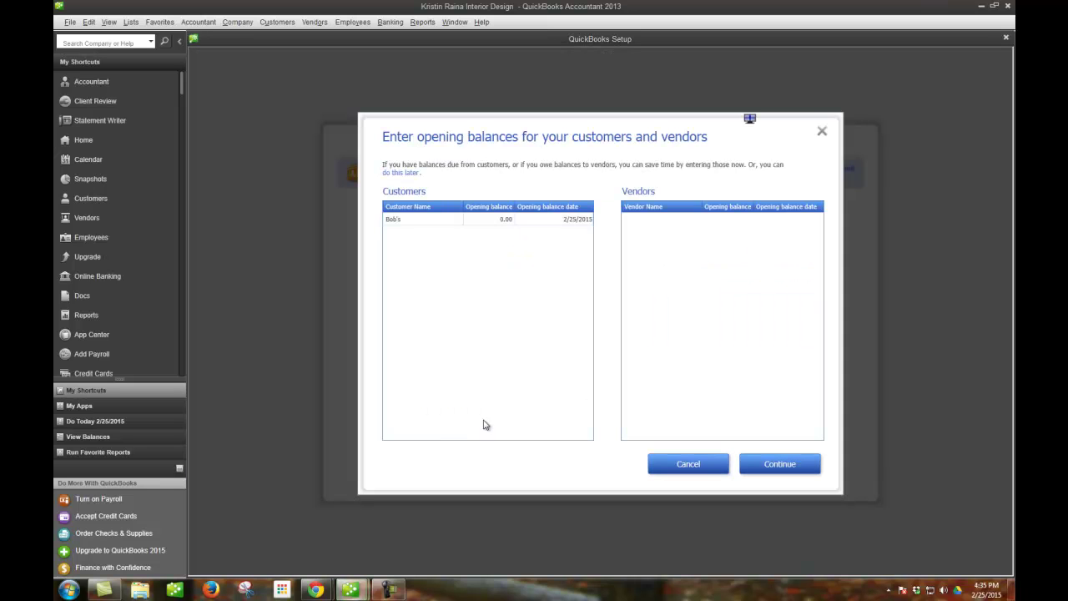
click(486, 220)
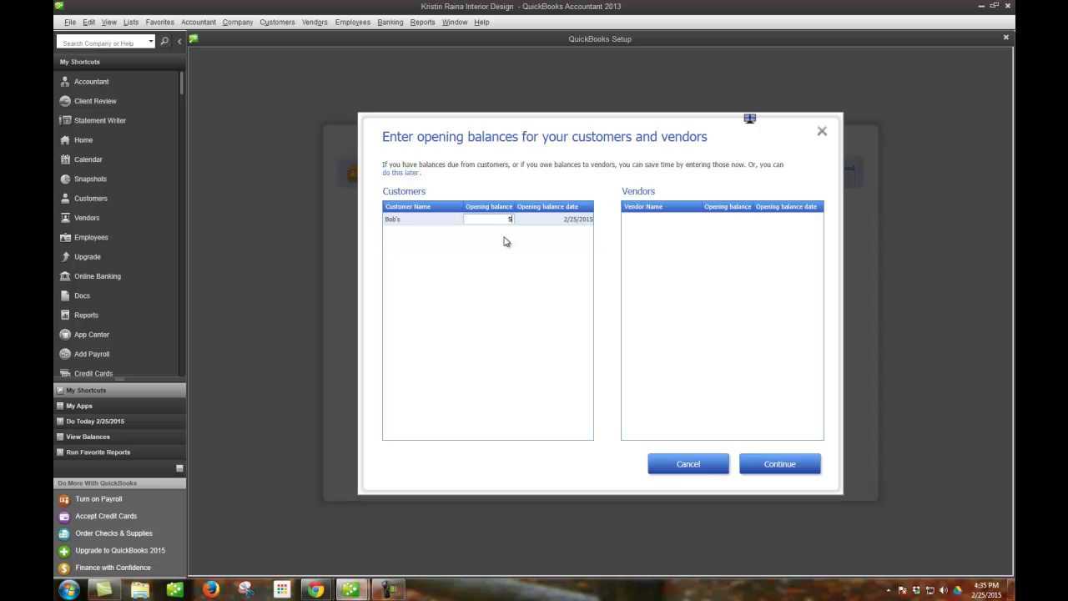
click(754, 466)
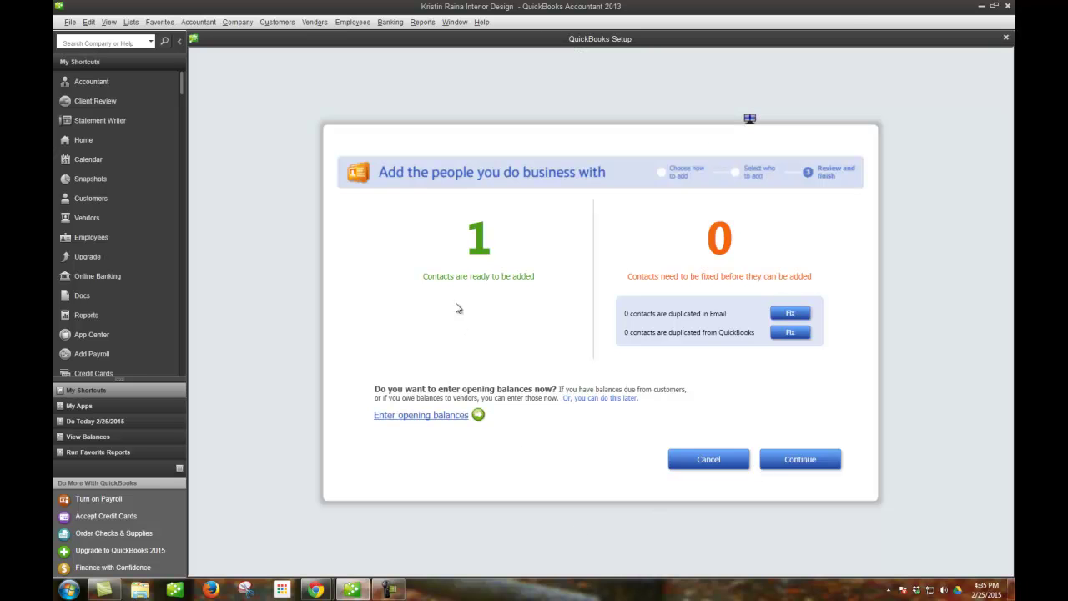
click(455, 416)
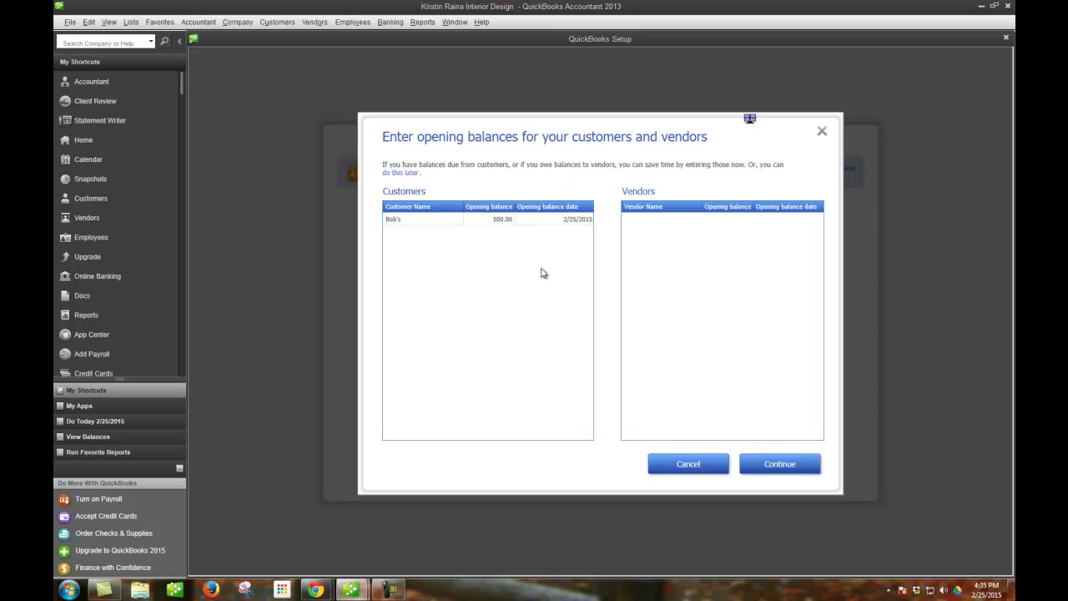
click(780, 465)
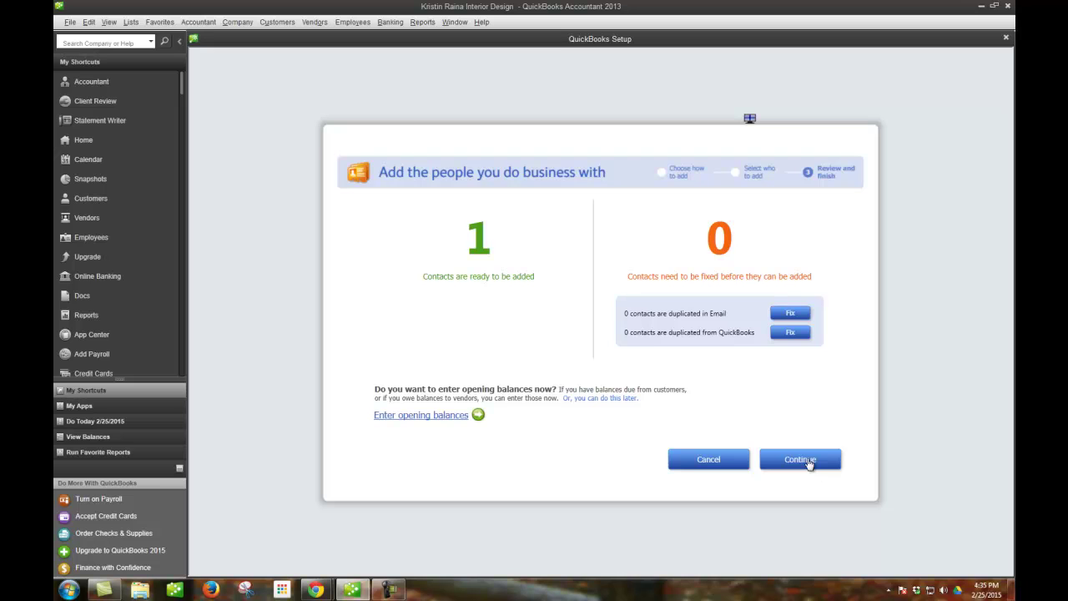
click(801, 461)
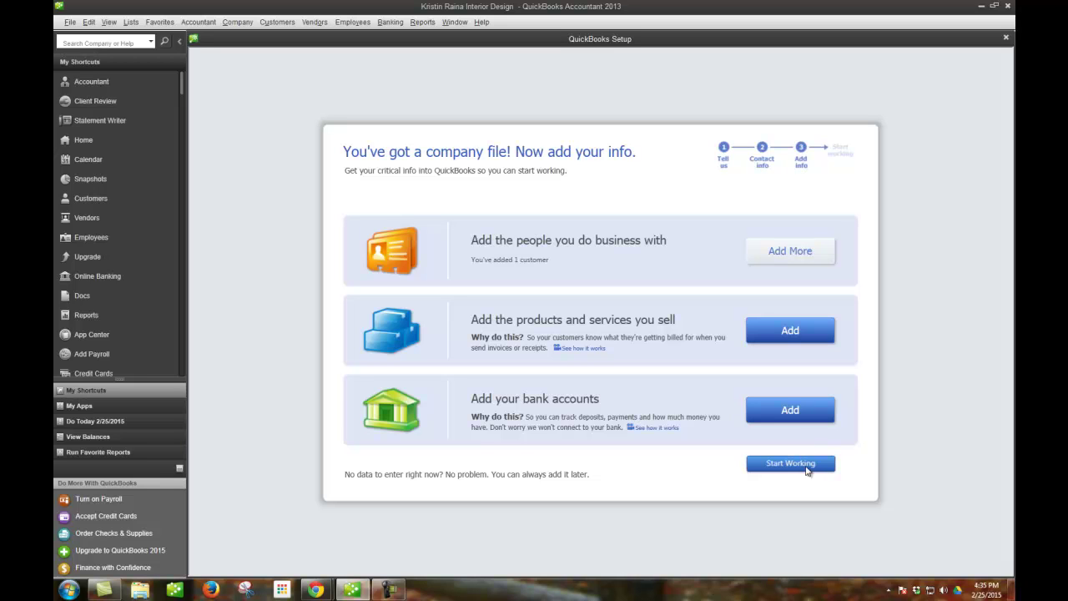
Add two Service items named Design Services and Decorating Services, and finish adding them to the company file
click(778, 334)
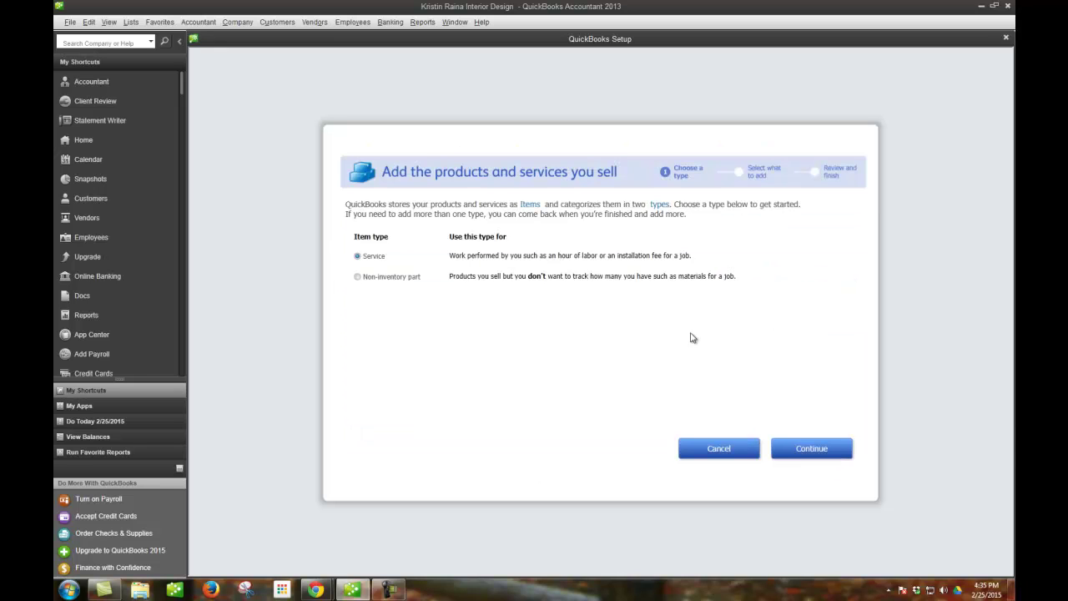
click(802, 450)
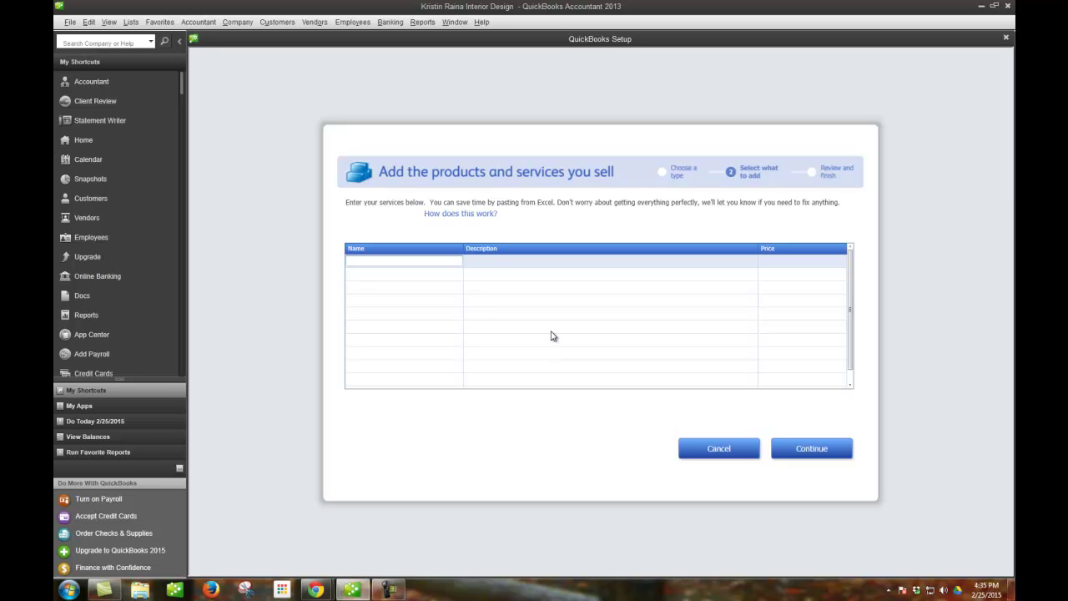
text(Design)
key(Tab)
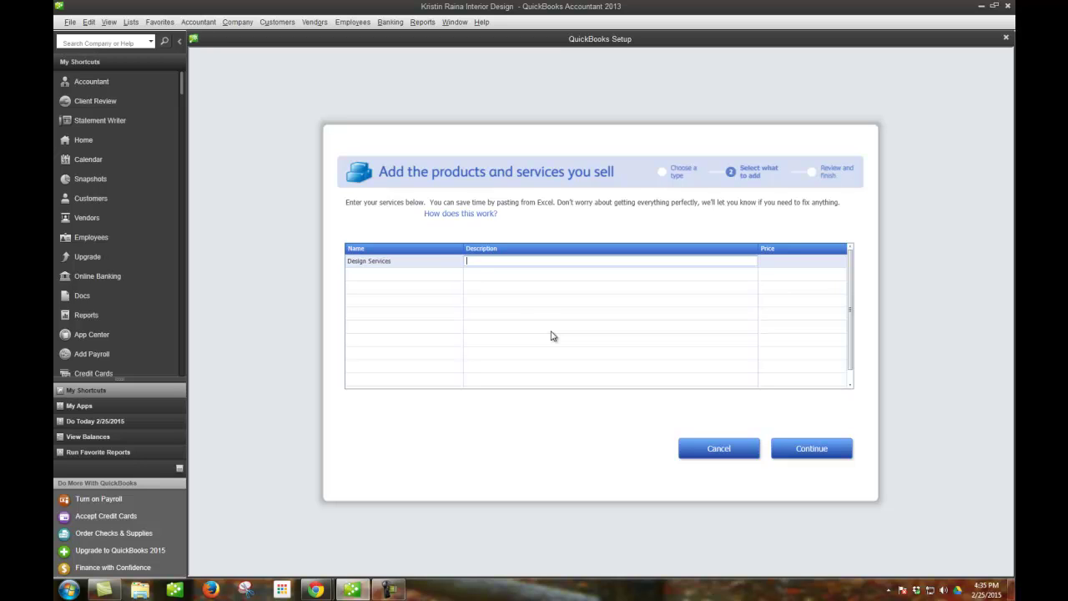
click(440, 275)
text(Decorating Services)
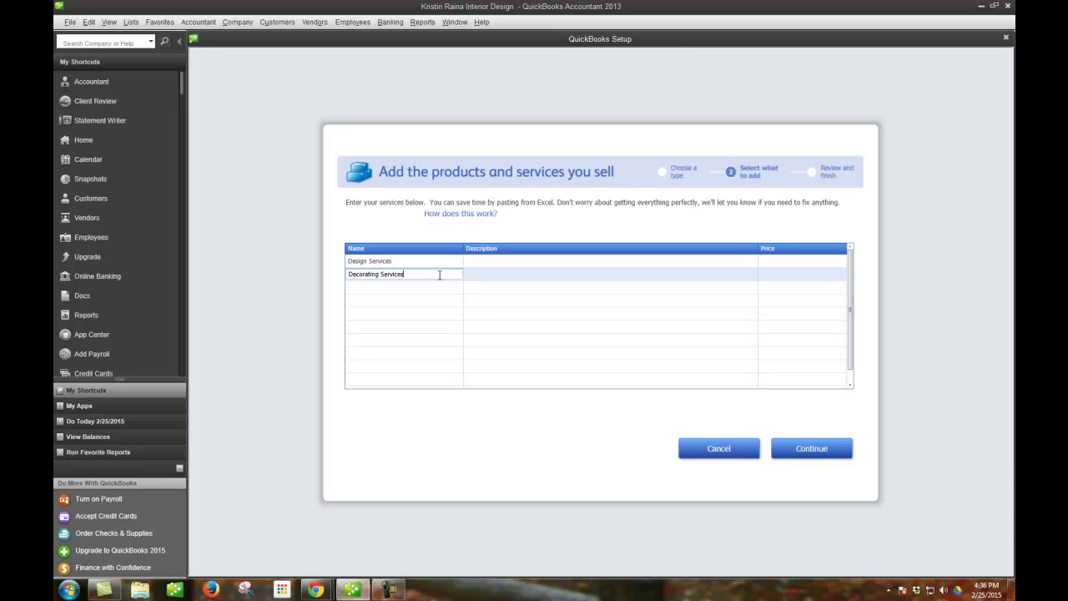
click(816, 448)
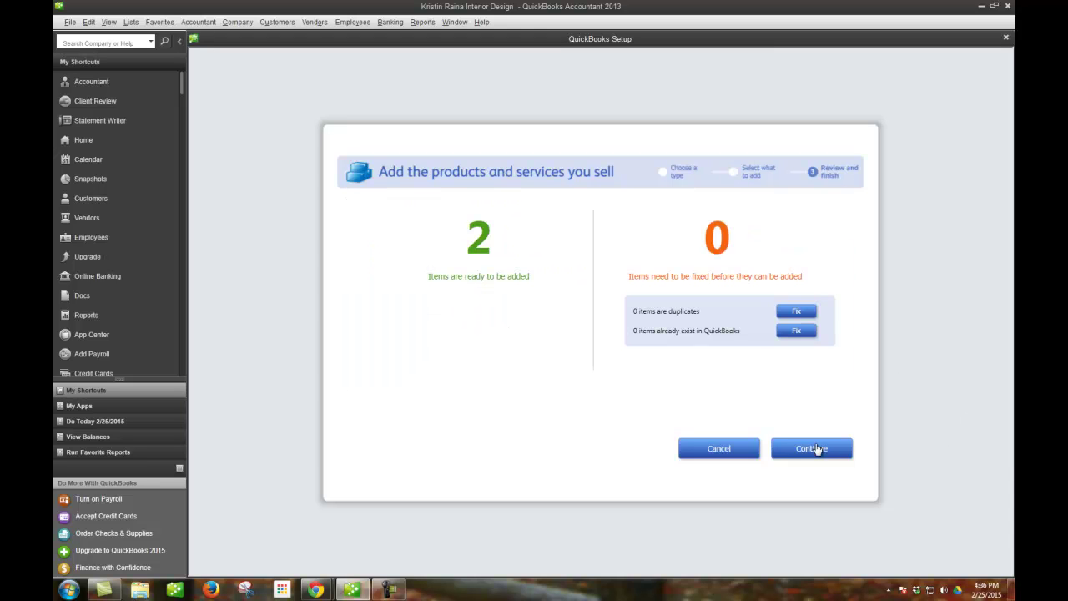
click(818, 451)
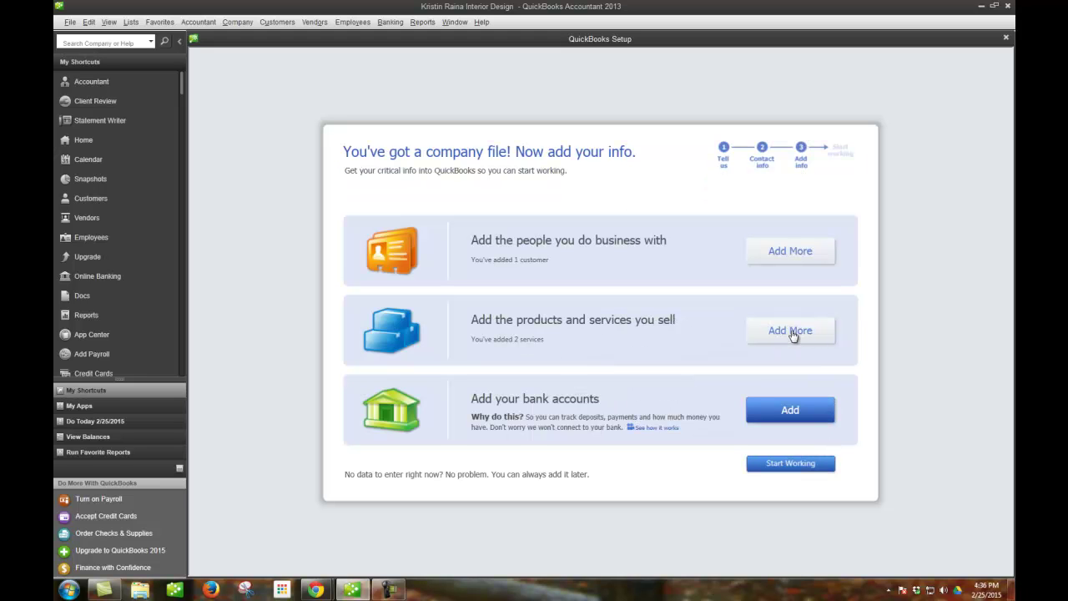
Examine the entry table for Non-inventory part products, and leave it without adding any item
click(792, 334)
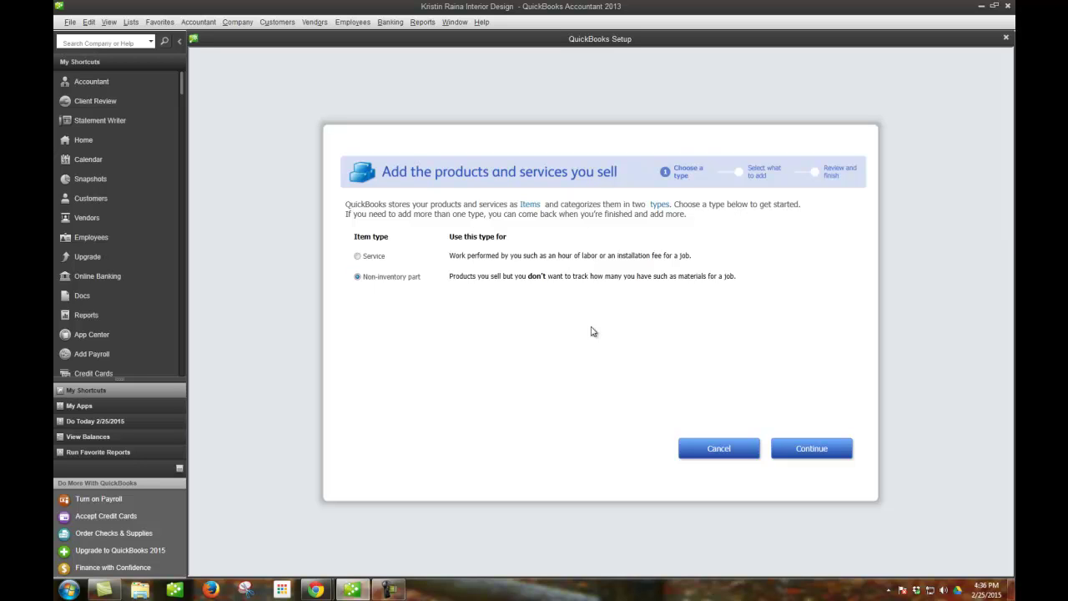
click(801, 451)
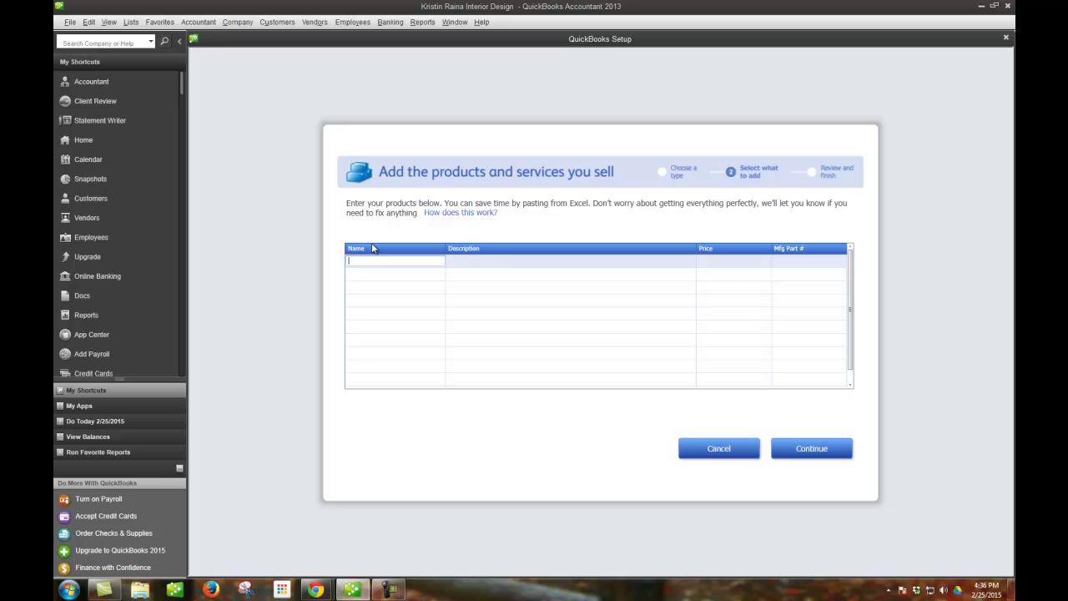
mouse_move(373, 248)
click(745, 449)
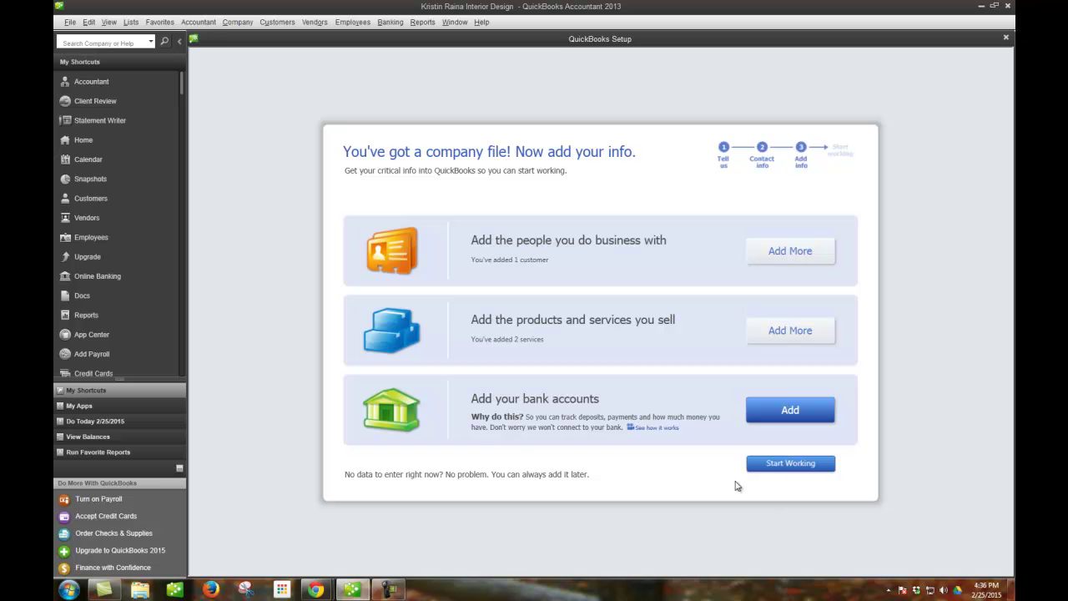
Leave the setup to start working, and activate inventory and purchase orders in the company preferences for Items & Inventory
click(768, 464)
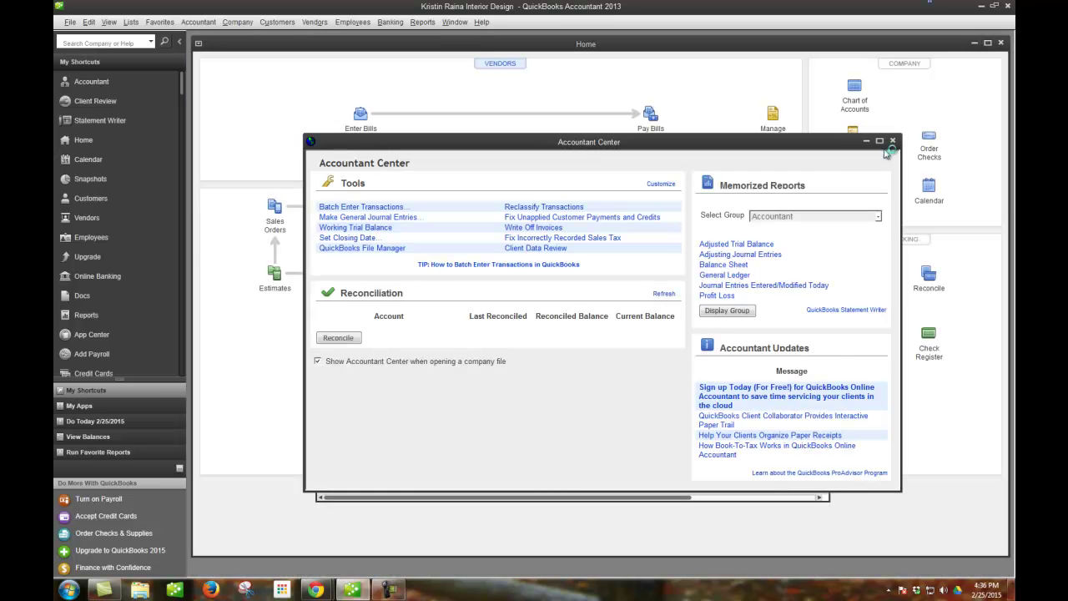
click(888, 149)
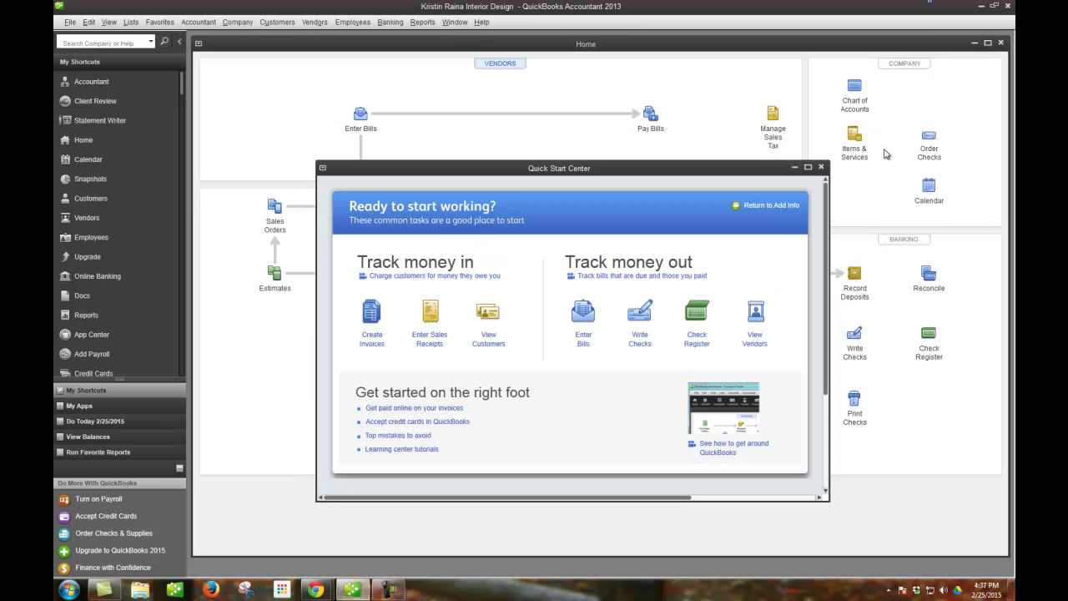
click(90, 23)
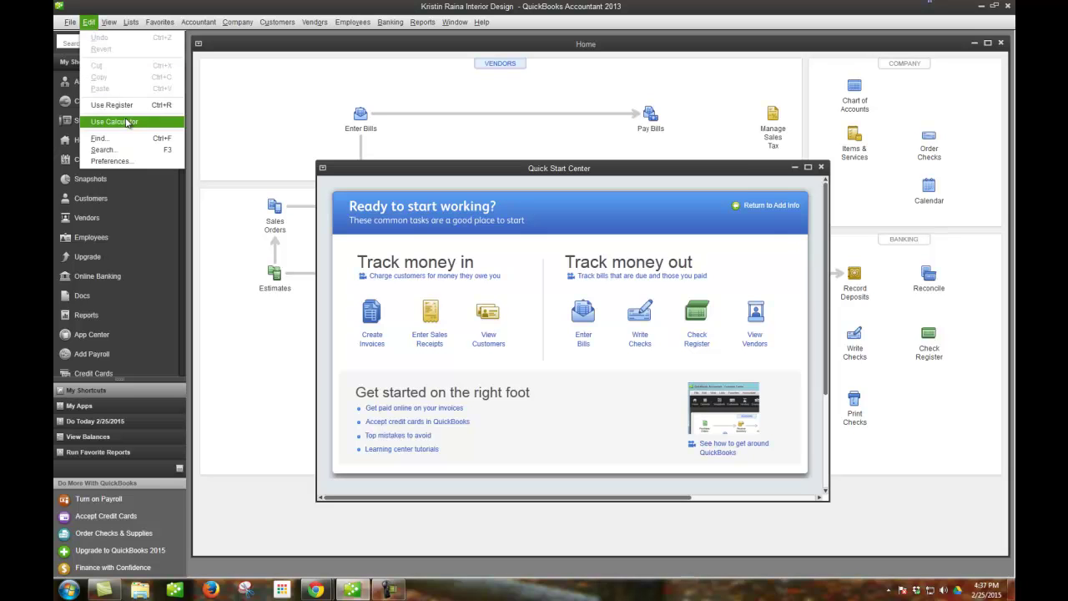
click(127, 163)
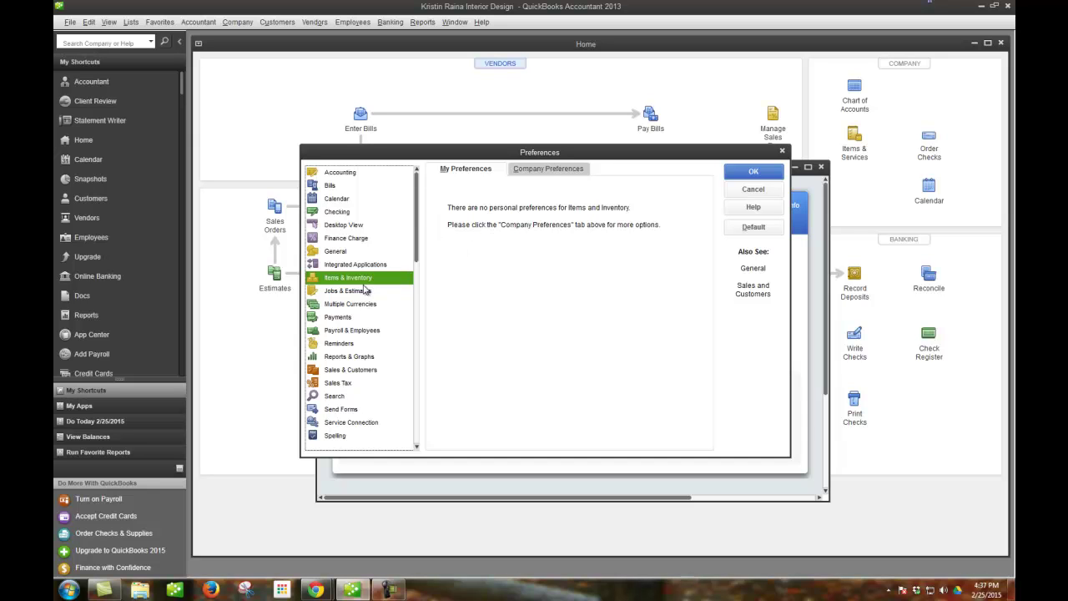
click(547, 171)
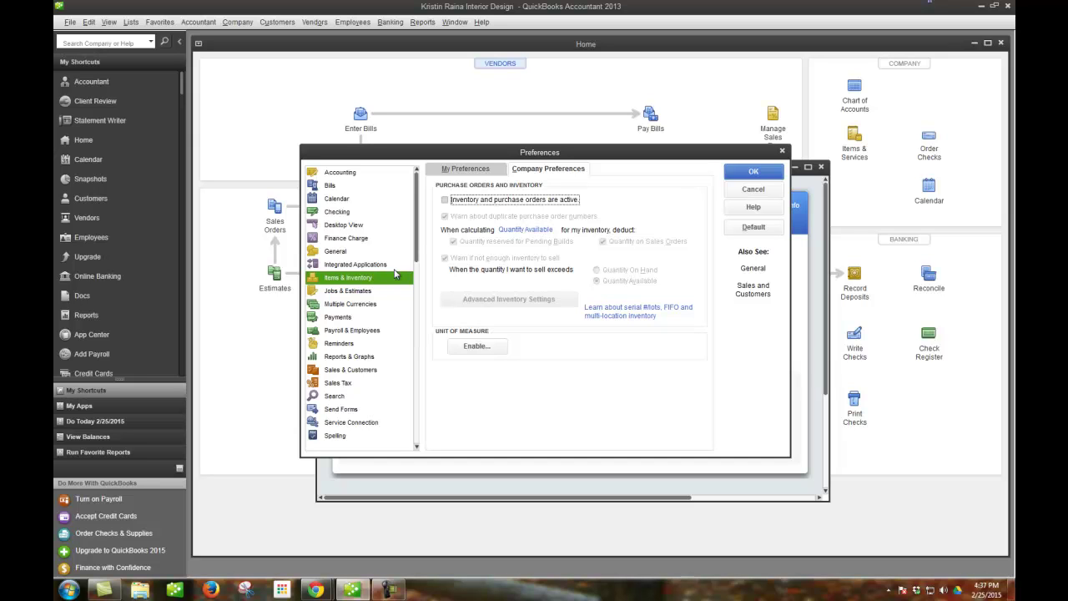
click(444, 201)
click(760, 174)
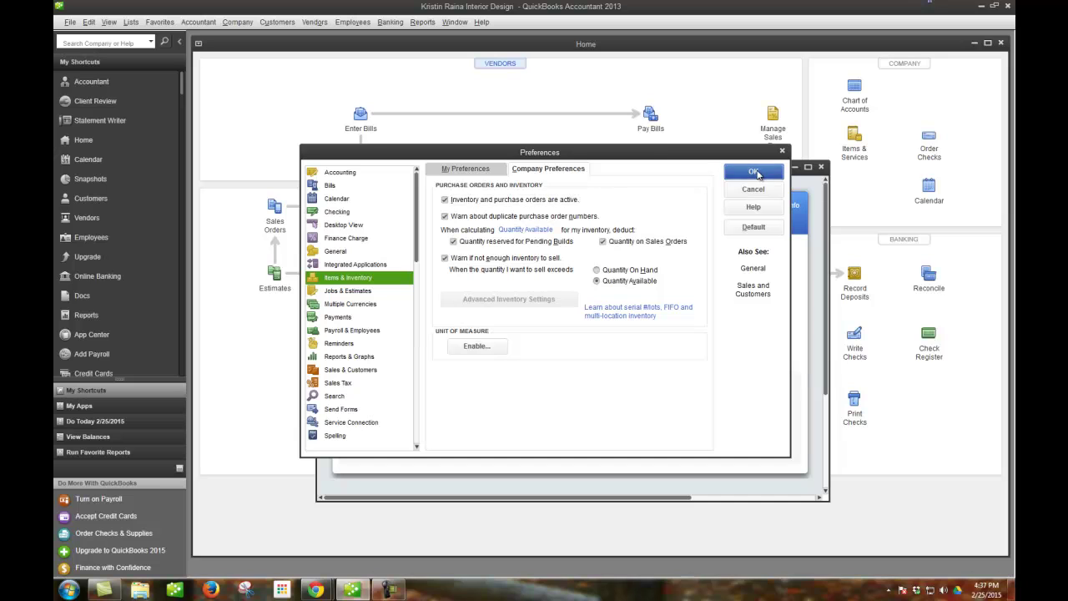
click(534, 184)
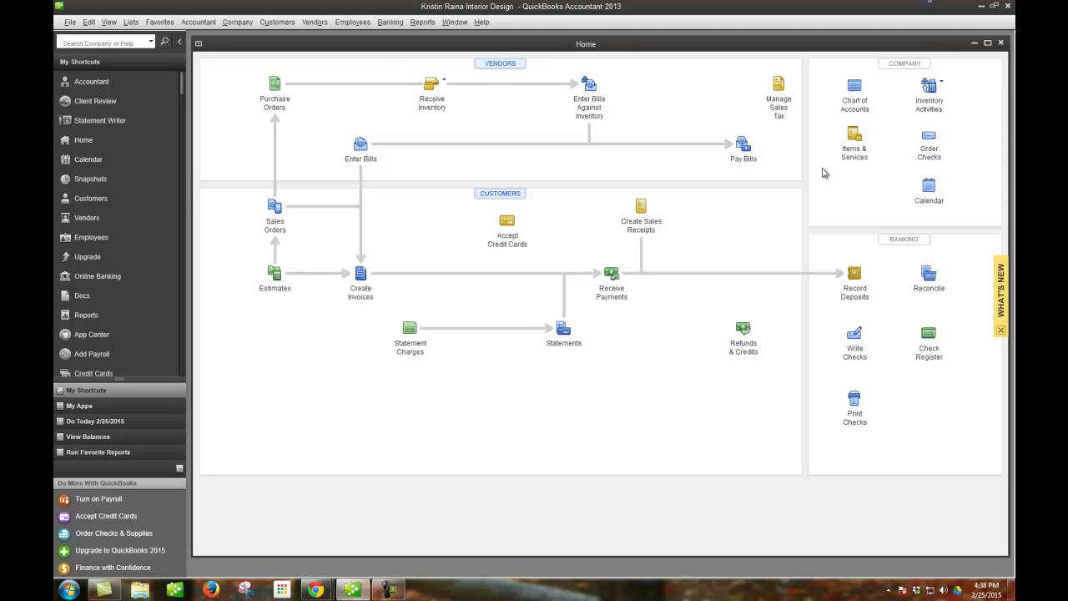
Return to the QuickBooks Setup page for adding company info by way of the Quick Start Center
click(482, 23)
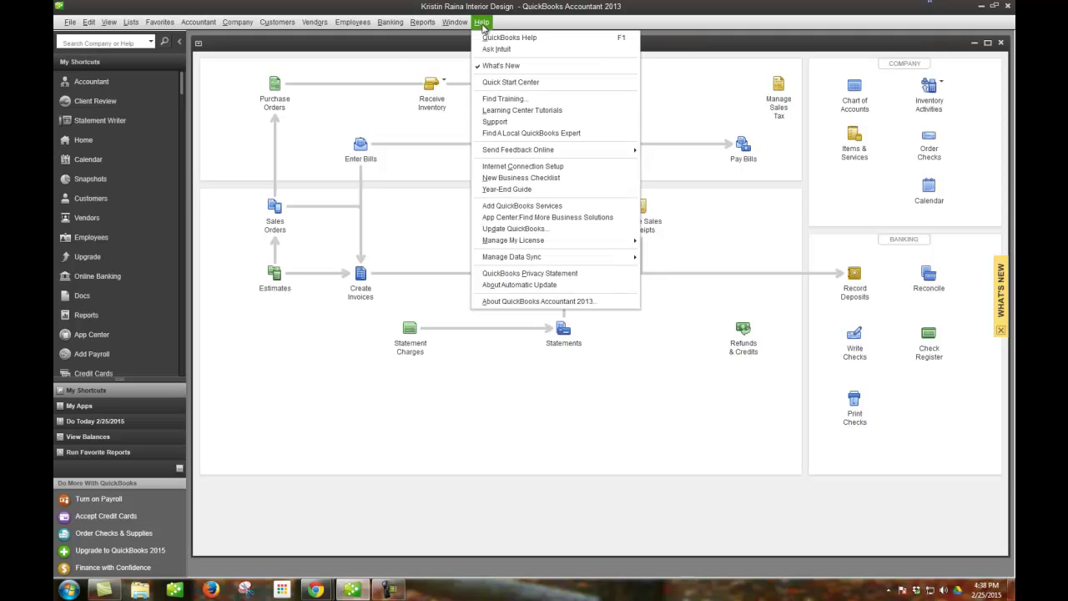
click(501, 83)
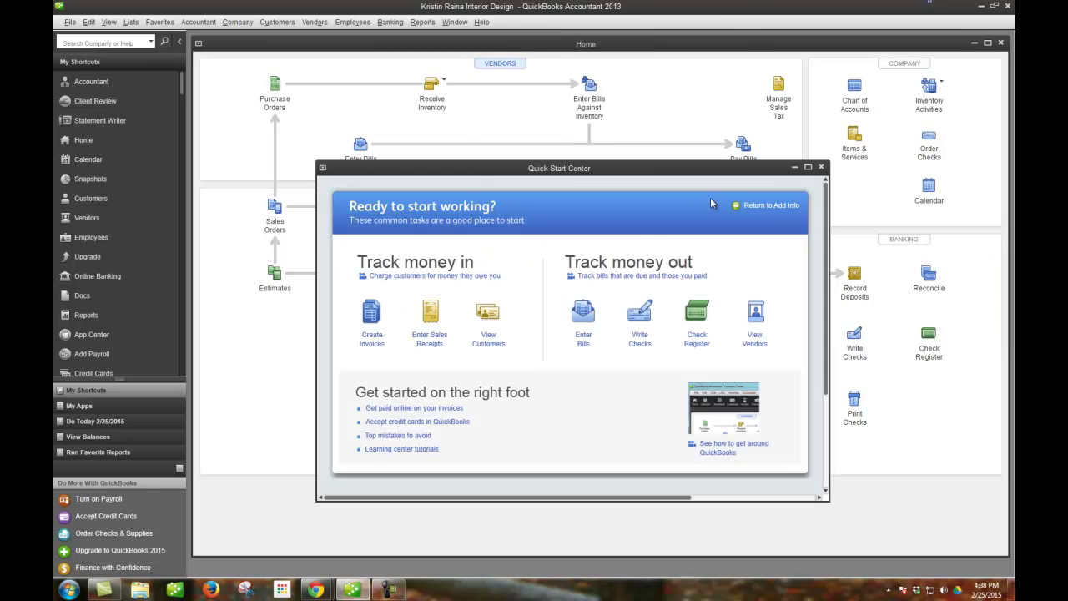
click(757, 208)
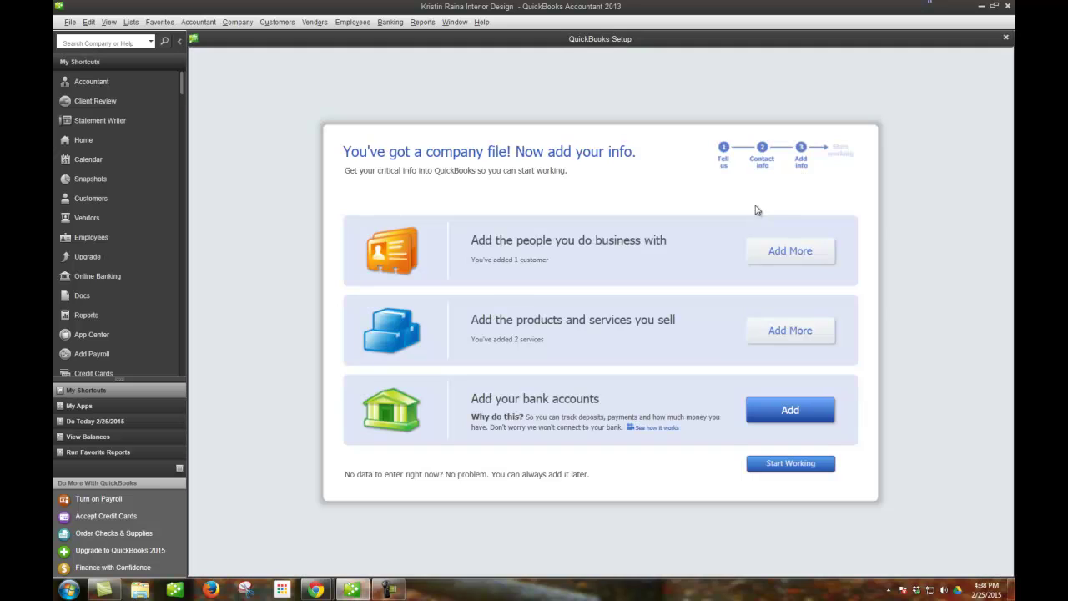
Add an Inventory part item named carpets, and finish adding it to the company file
click(790, 332)
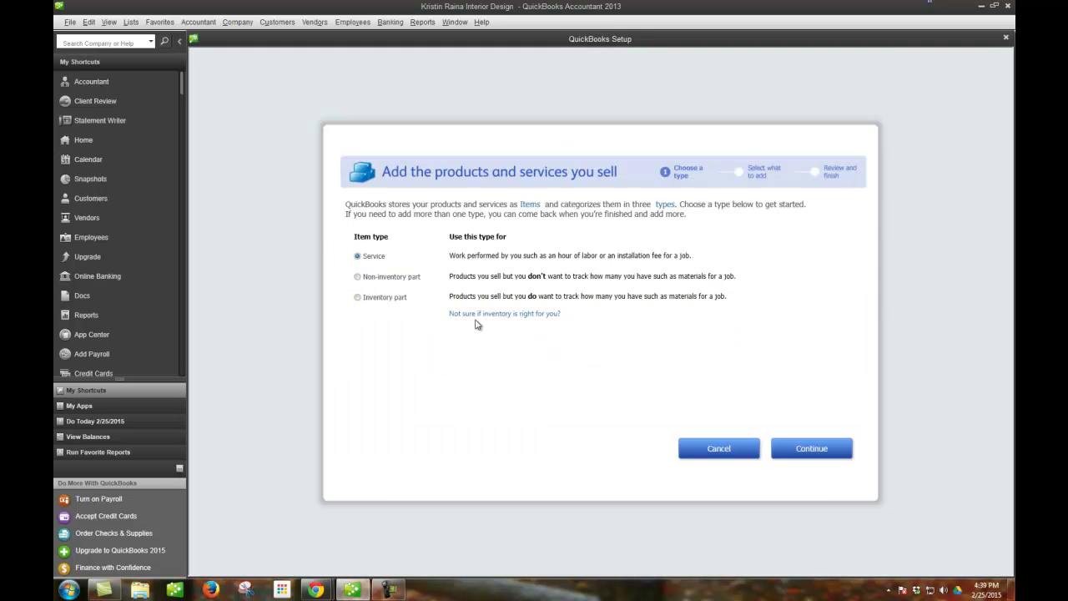
click(359, 299)
click(834, 451)
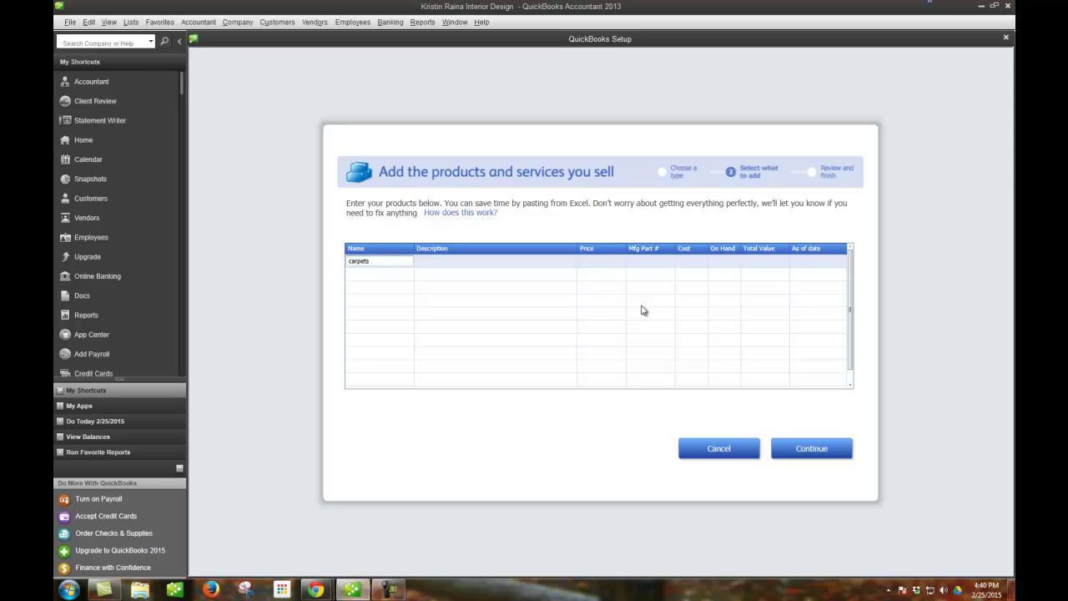
click(828, 455)
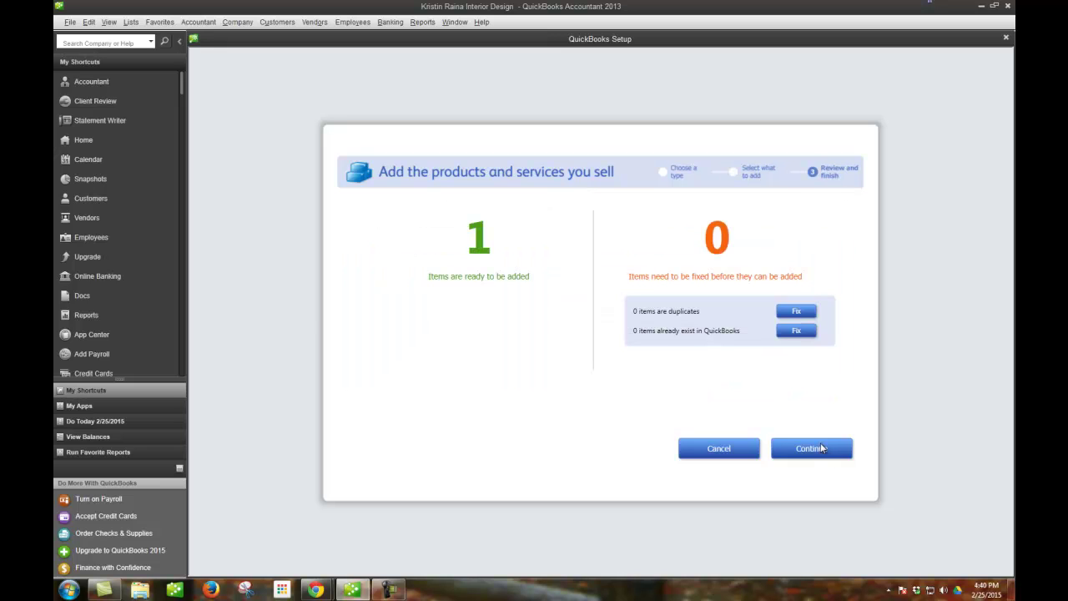
click(815, 450)
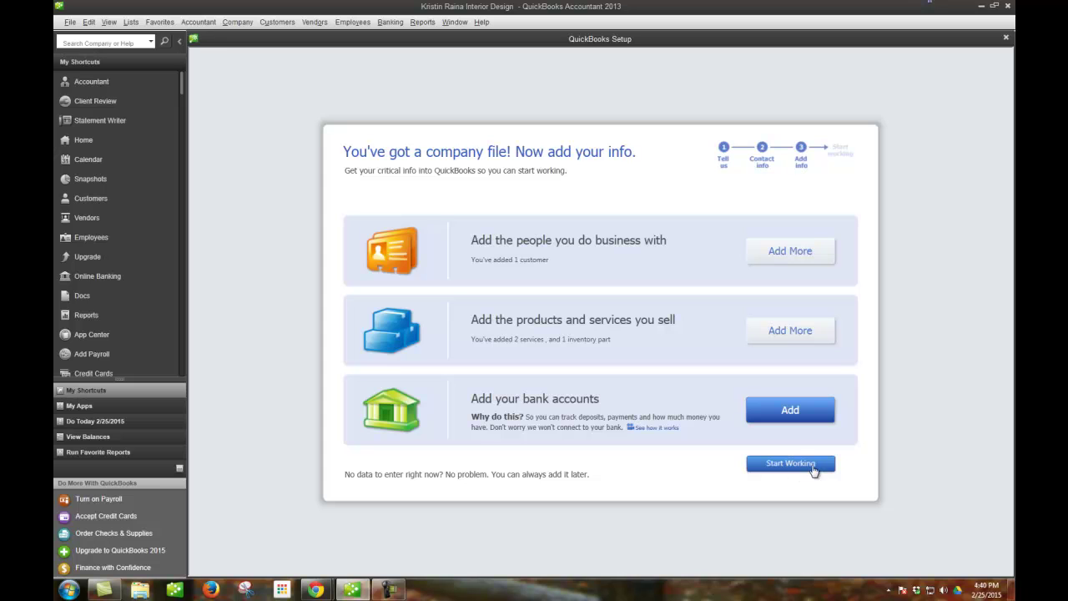
Leave the setup to start working, close the Accountant Center and minimize the Quick Start Center
click(804, 464)
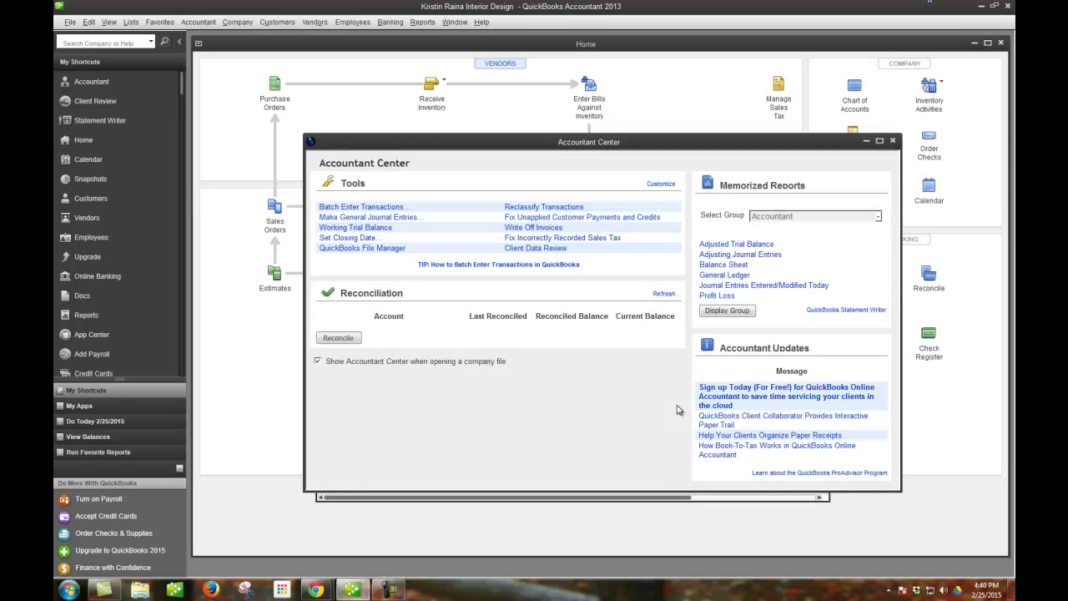
click(892, 140)
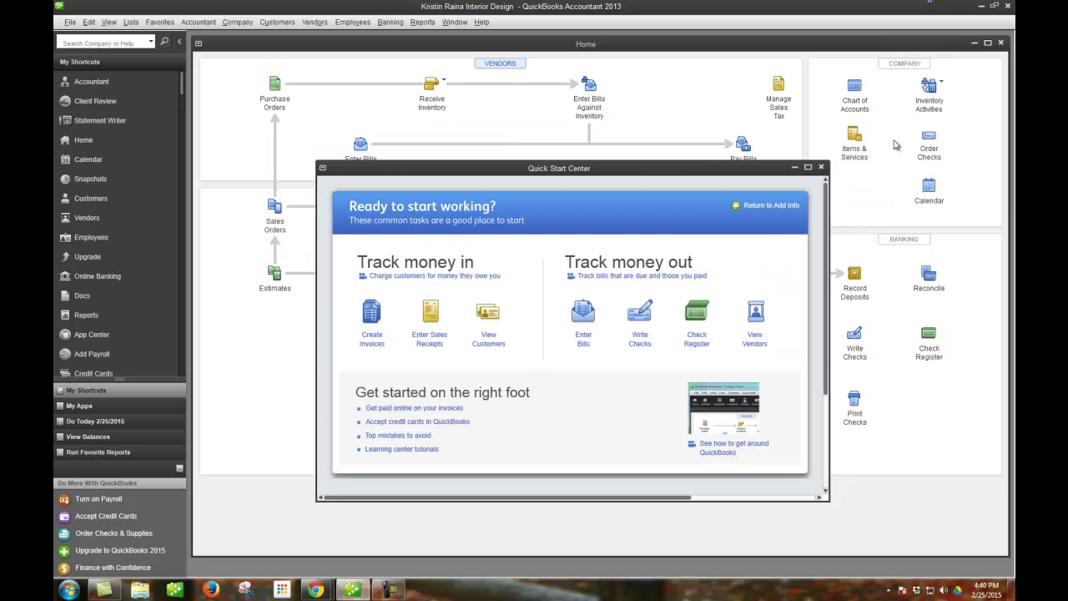
click(795, 168)
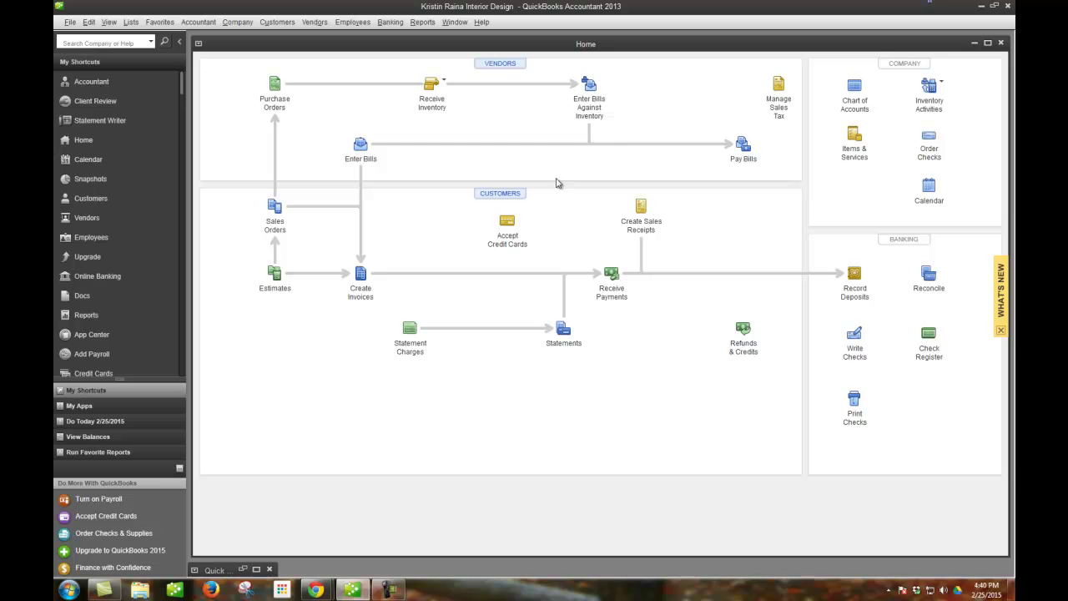
click(455, 22)
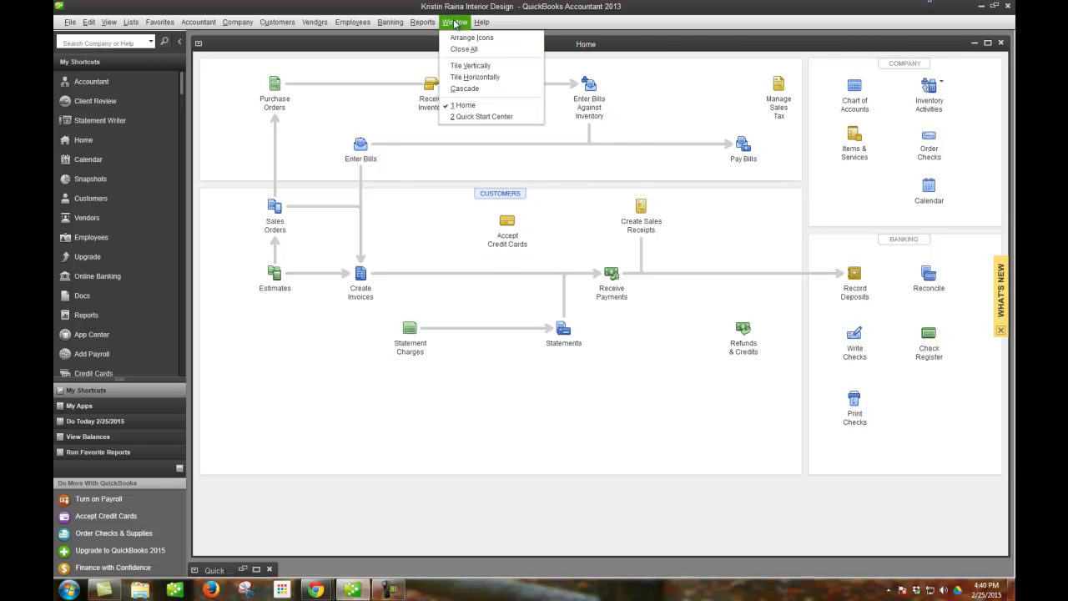
mouse_move(476, 25)
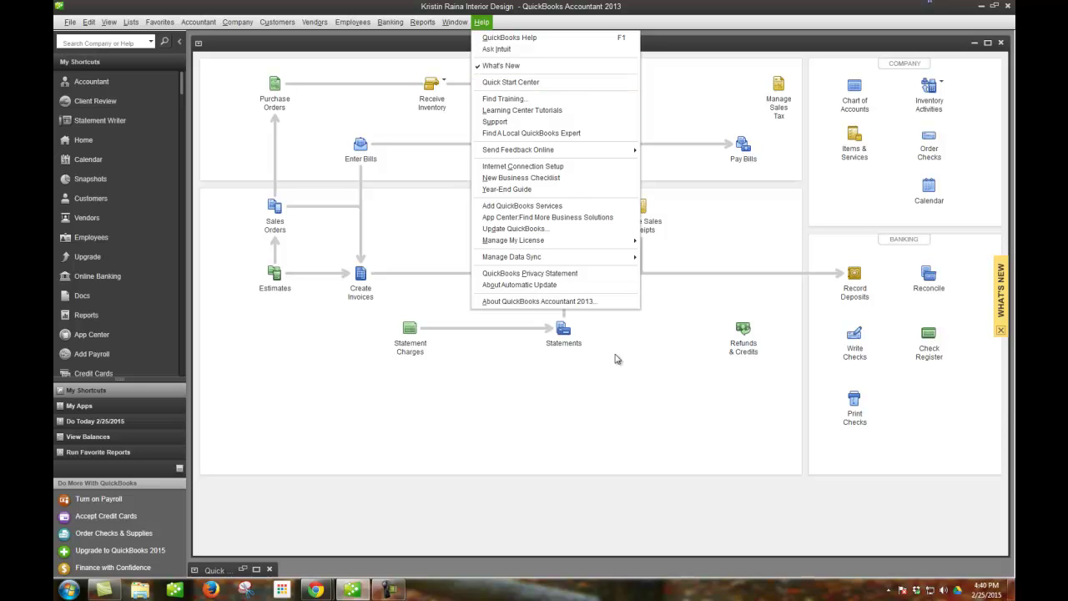
click(502, 394)
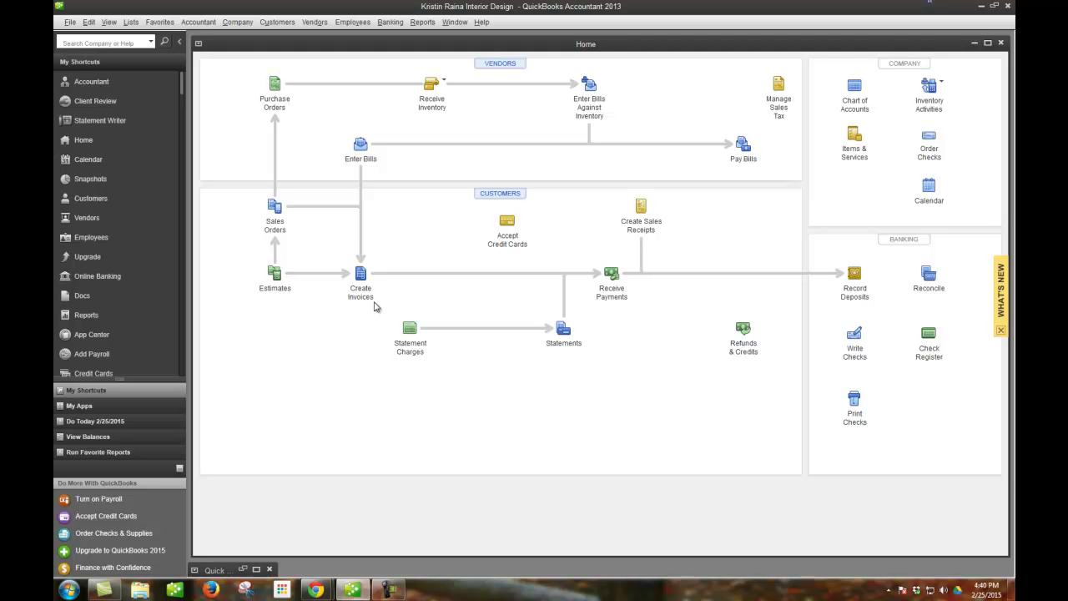
Open the Chart of Accounts and maximize its window
click(131, 22)
click(147, 39)
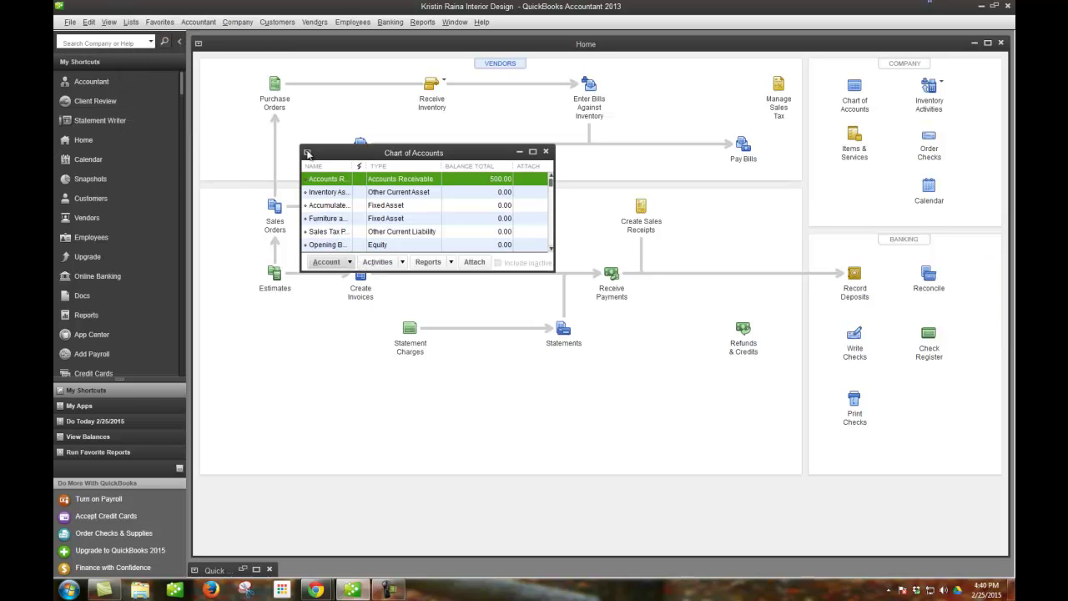
click(535, 151)
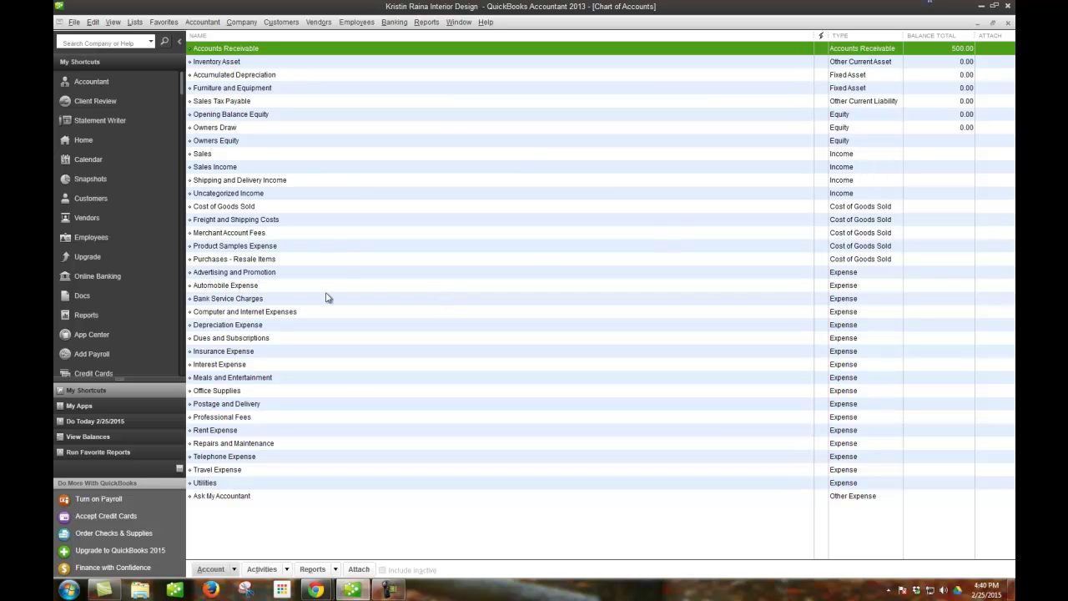
click(214, 569)
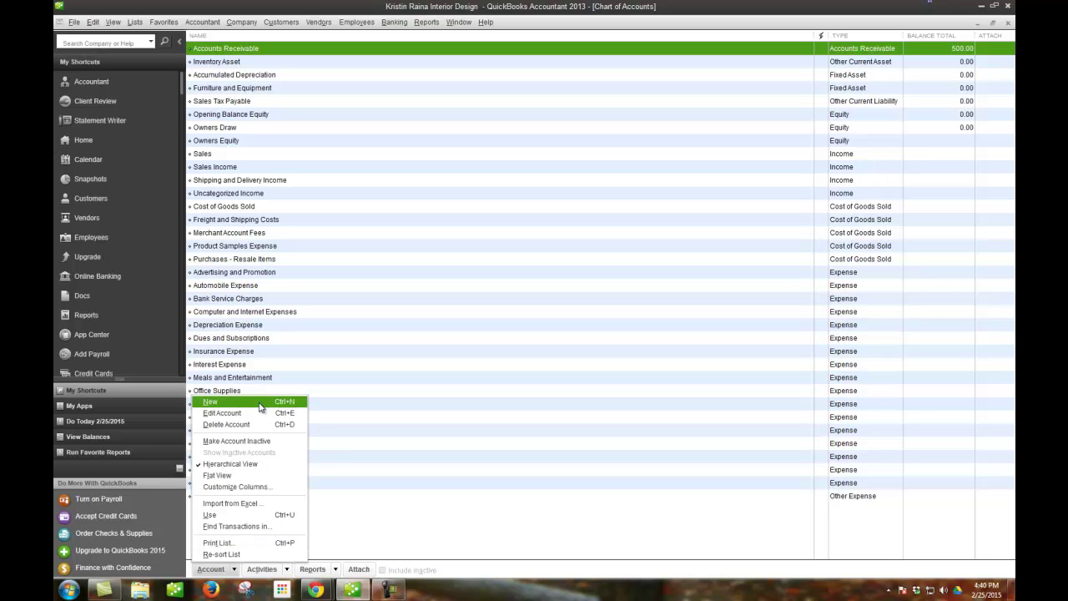
click(240, 315)
click(212, 569)
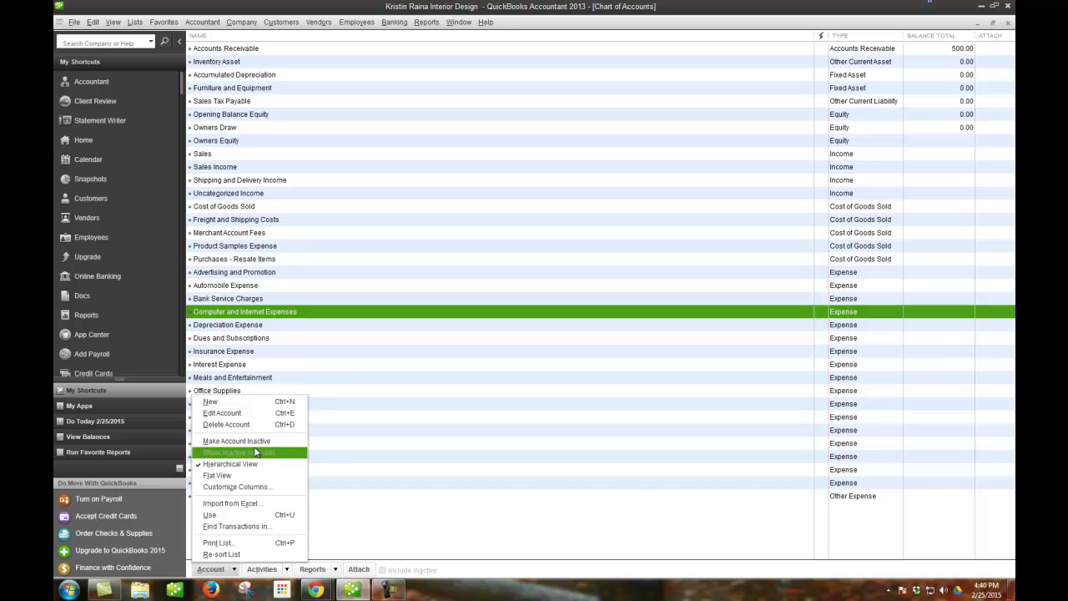
click(278, 340)
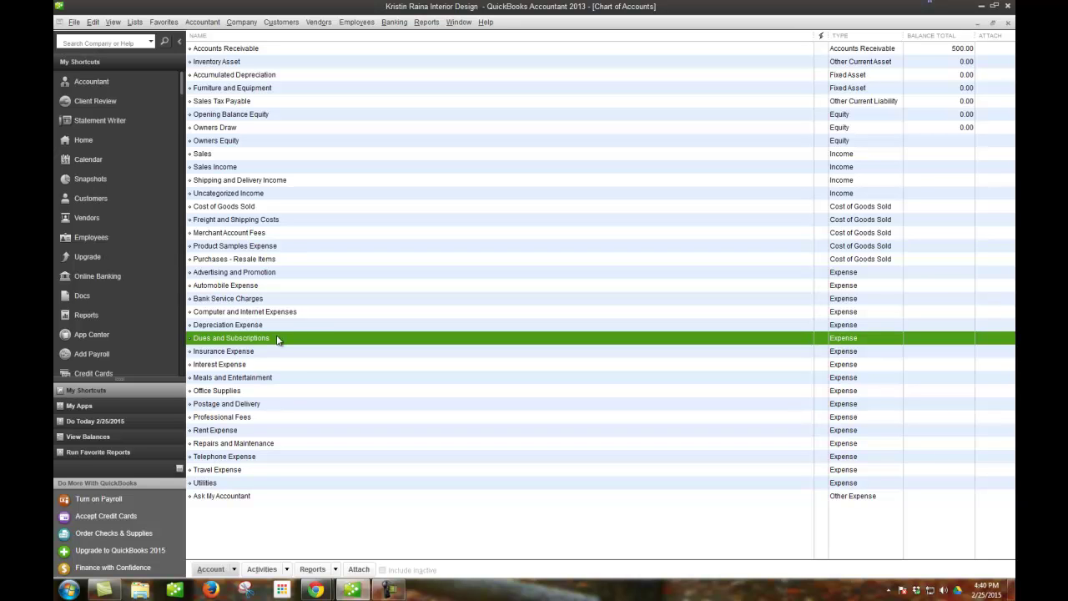
Turn on the use of account numbers in the company preferences for Accounting
click(93, 22)
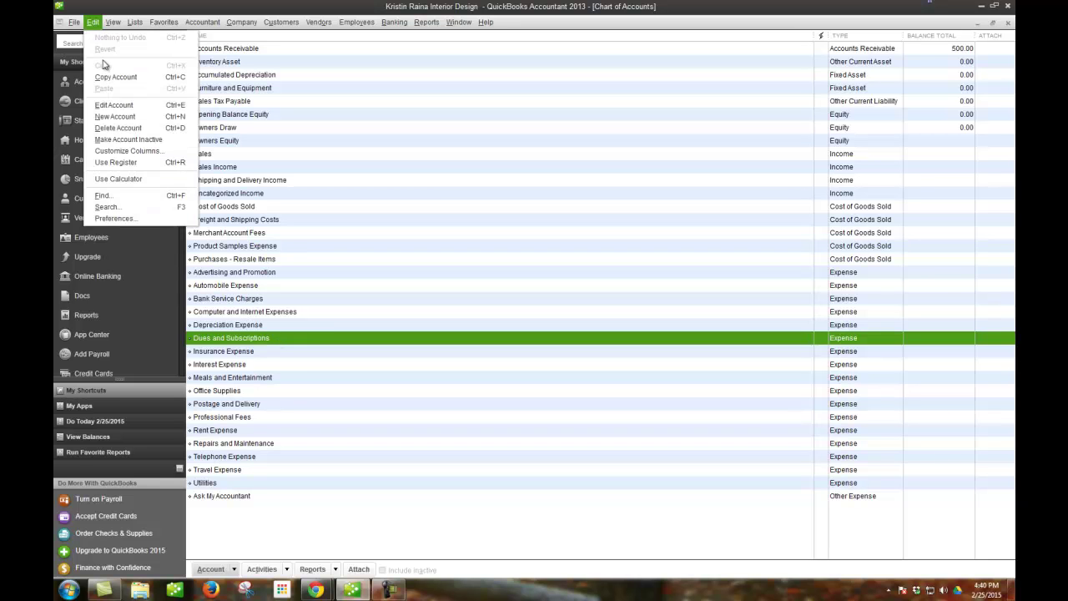
click(145, 217)
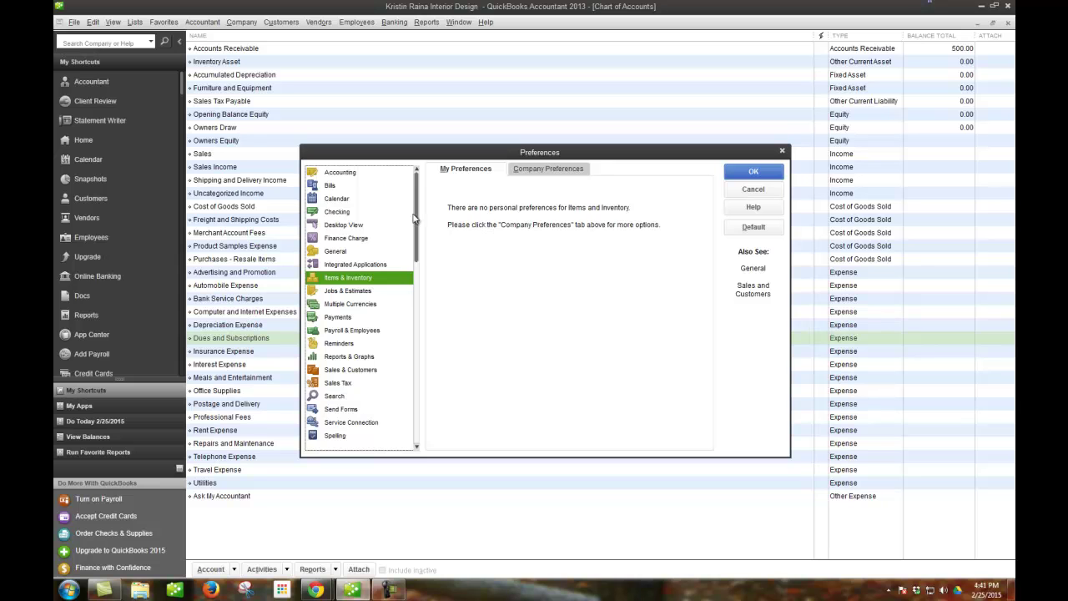
click(372, 177)
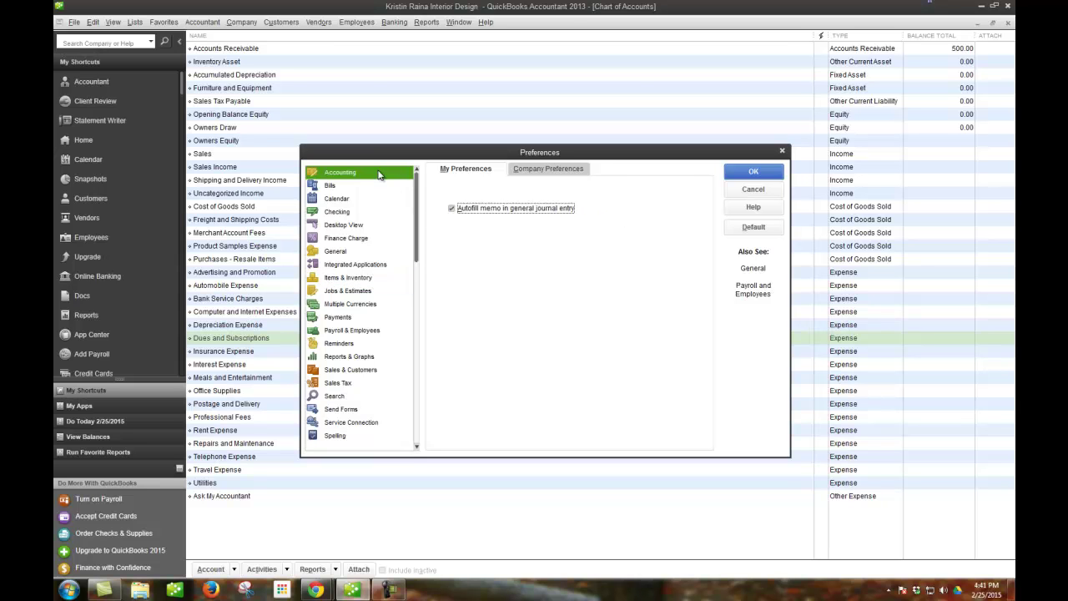
click(532, 172)
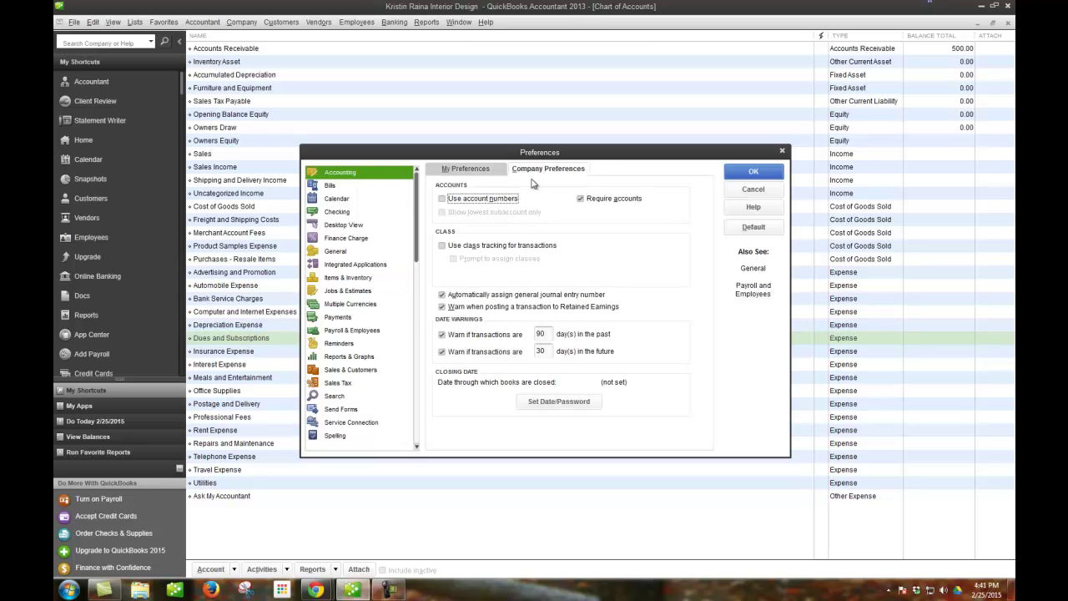
click(443, 199)
click(759, 176)
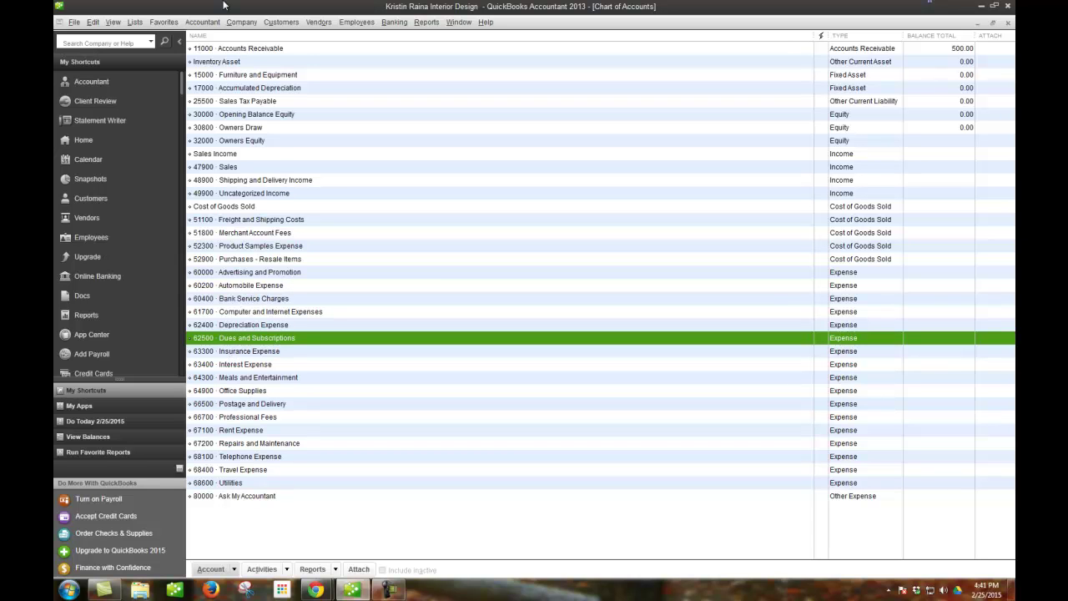
Open the Terms List from the customer and vendor profile lists
key(alt+c)
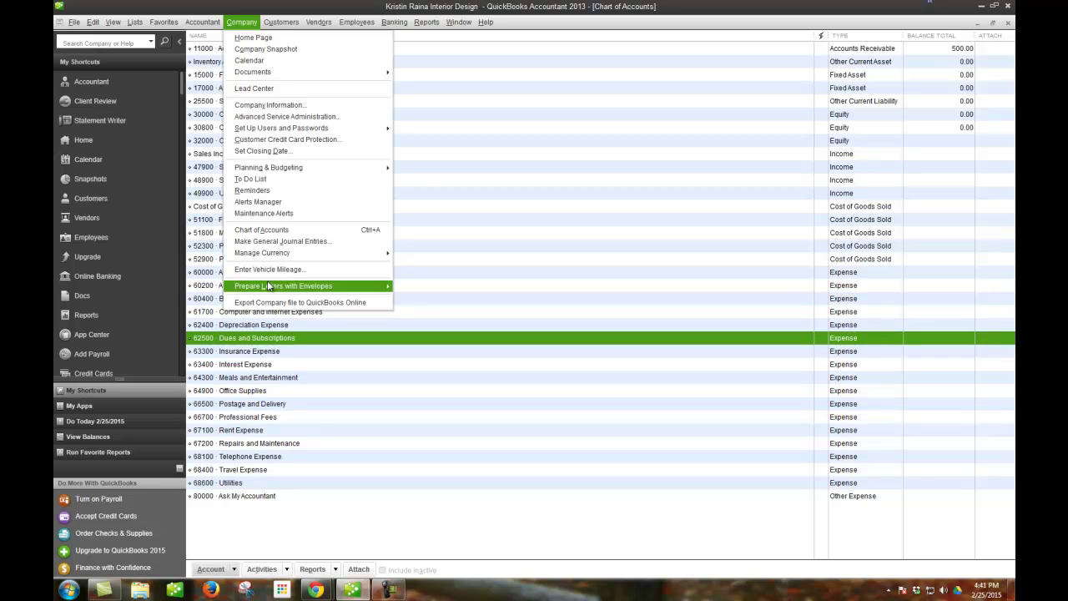
click(132, 23)
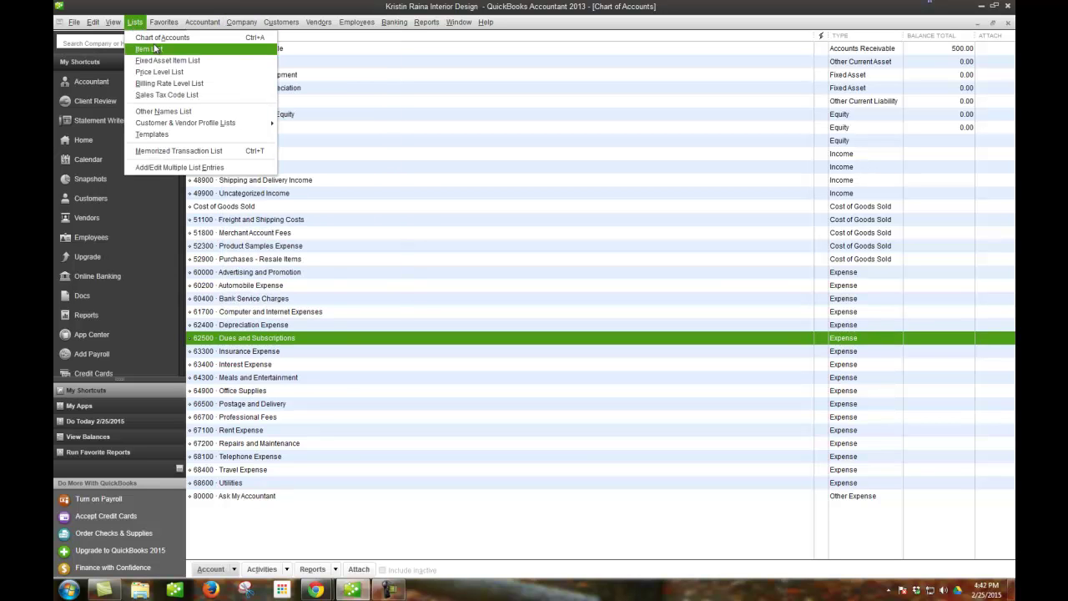
mouse_move(200, 130)
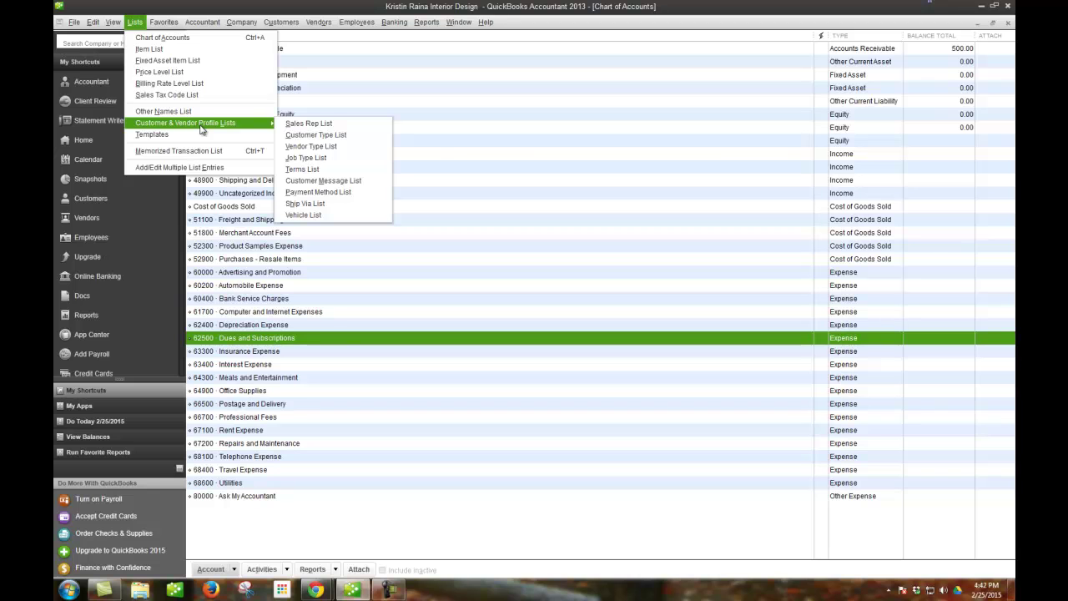
click(292, 170)
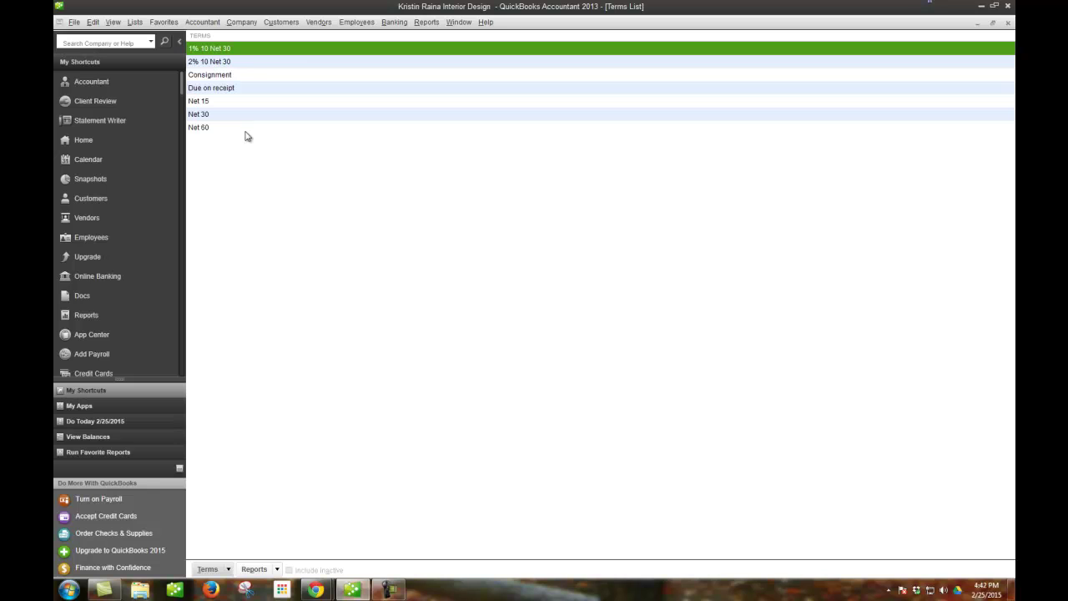
Edit the 2% 10 Net 30 term, setting its discount percentage to 3% and renaming it 3% 10 Net 30
click(203, 63)
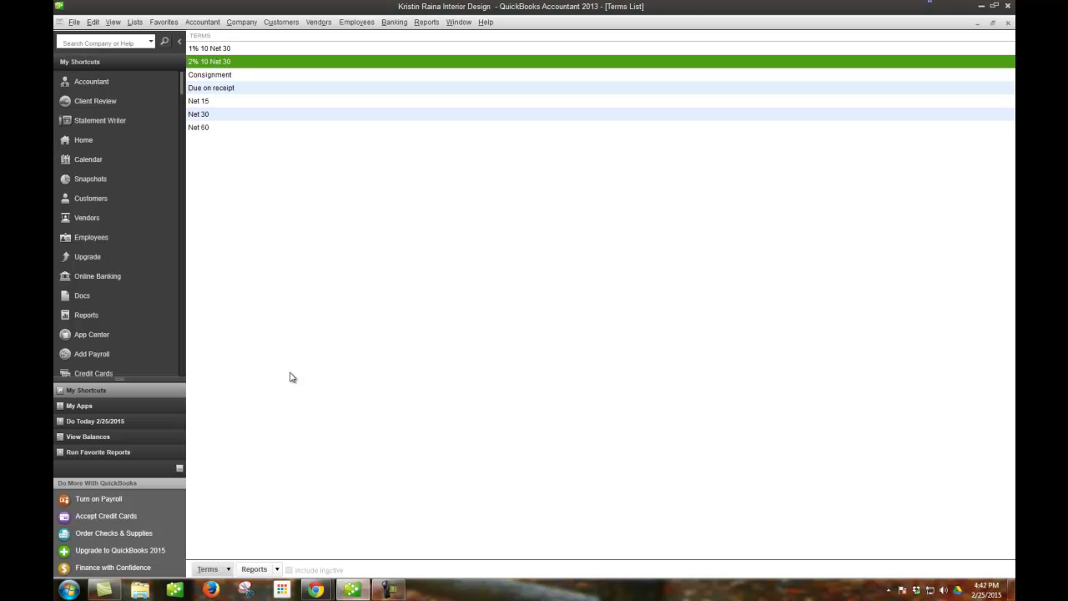
click(229, 569)
click(246, 459)
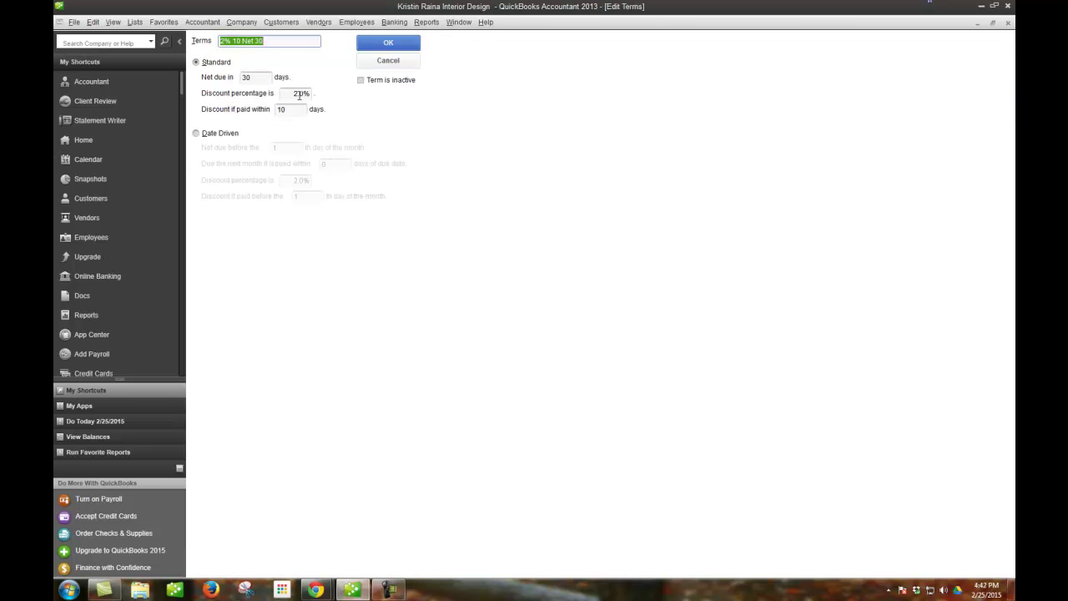
drag(300, 93, 295, 93)
text(3)
click(222, 40)
click(386, 43)
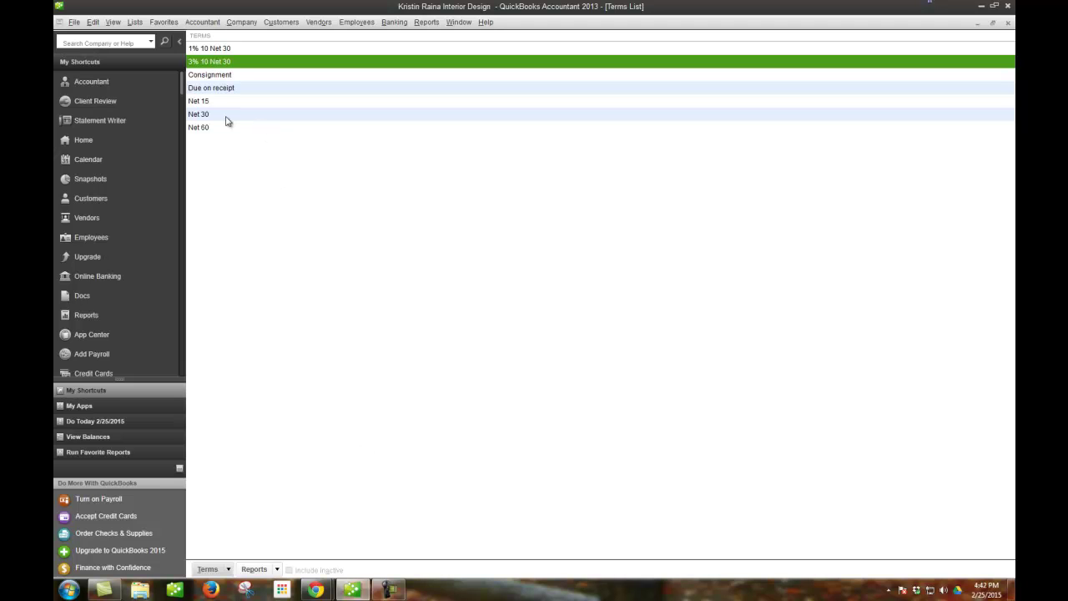
Open a blank invoice from the home page and check the payment terms it offers
click(242, 22)
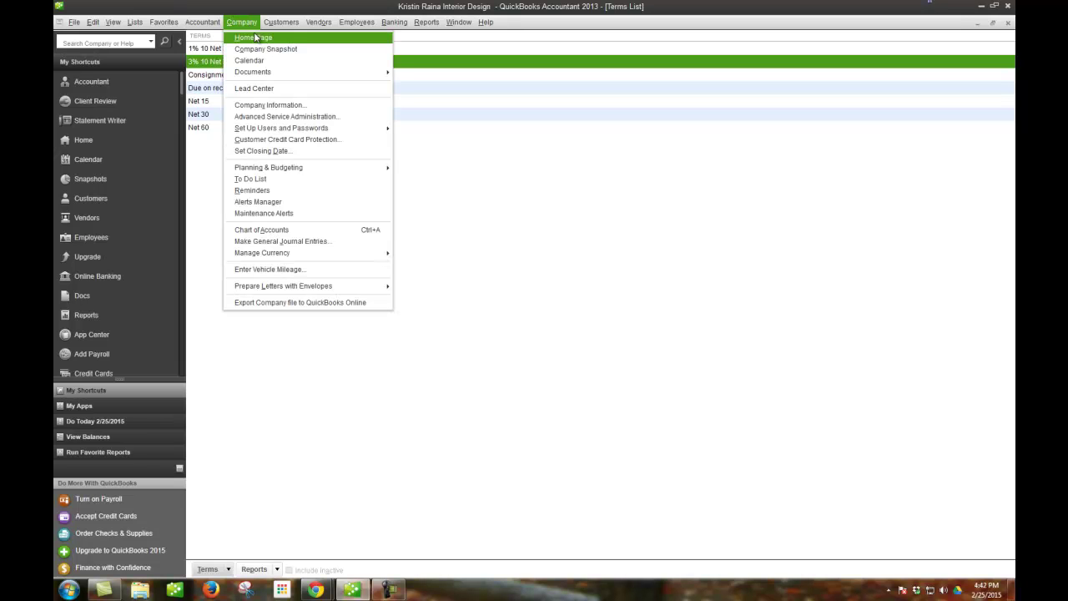
click(255, 38)
click(362, 253)
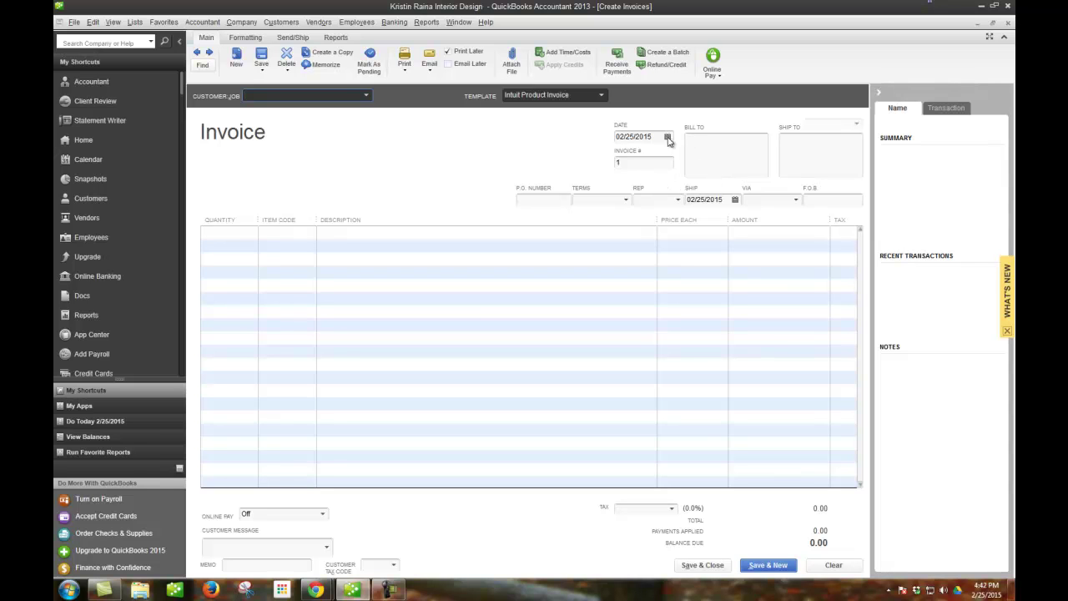
click(626, 199)
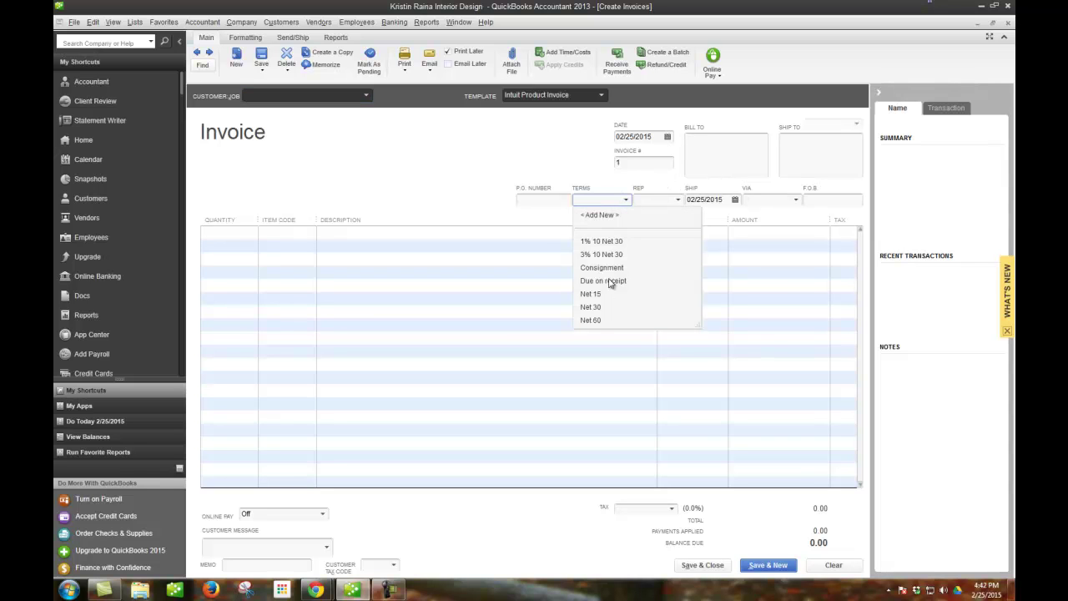
click(134, 24)
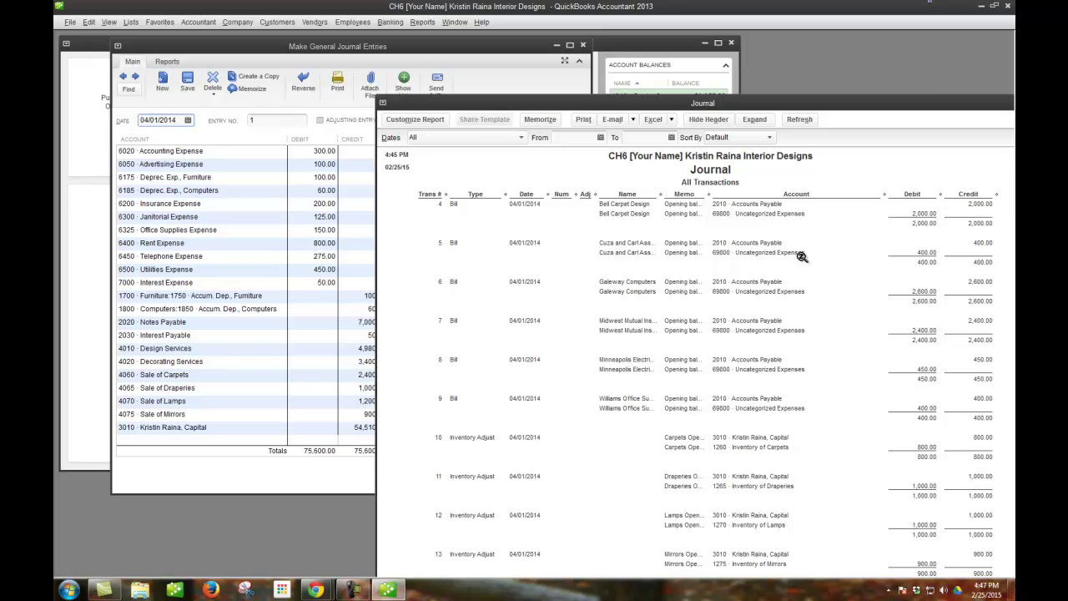
Review the opening-balance transactions in the Journal report and the accounts and owner's capital line of general journal entry 1
scroll(750, 357, down, 6)
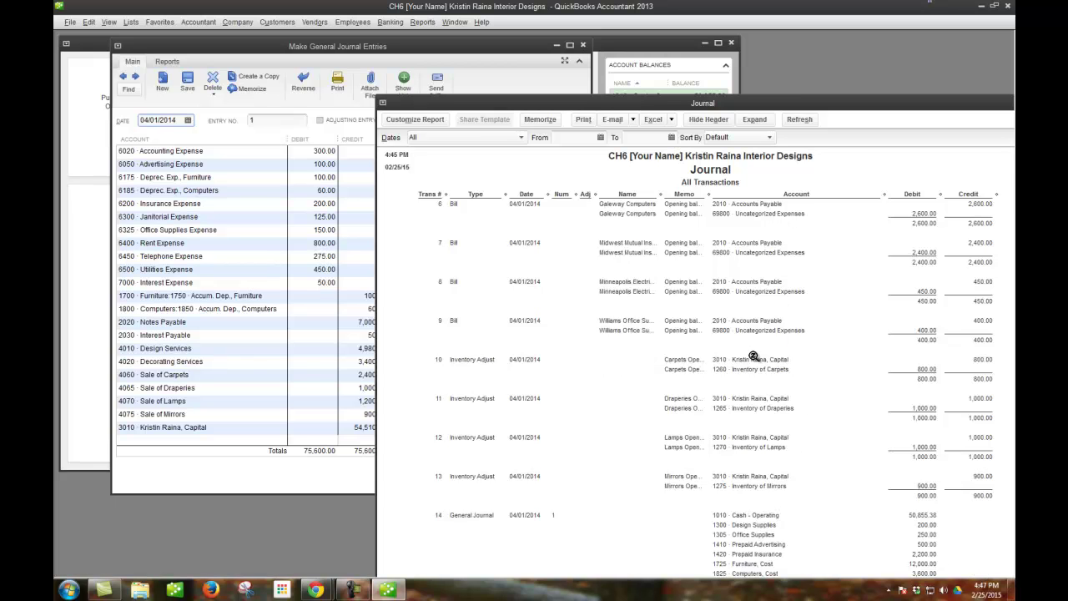
scroll(749, 358, up, 9)
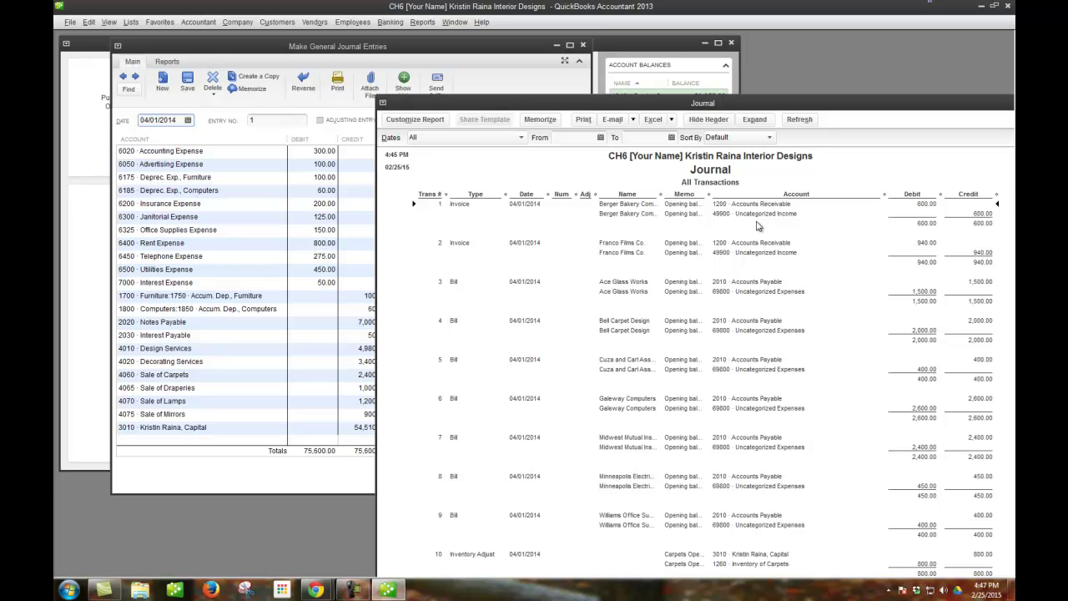
click(274, 342)
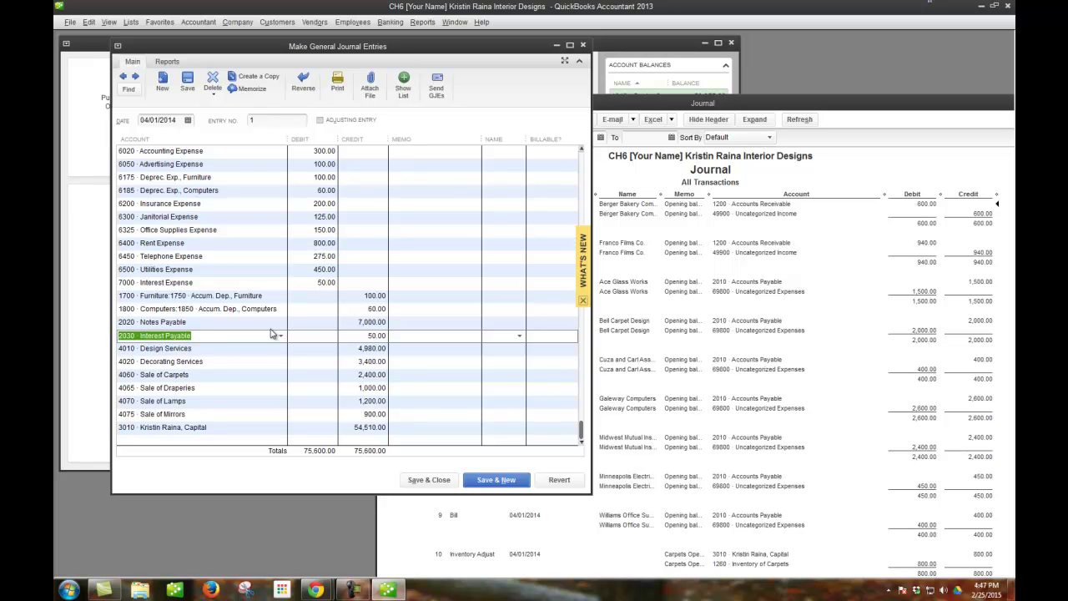
click(368, 427)
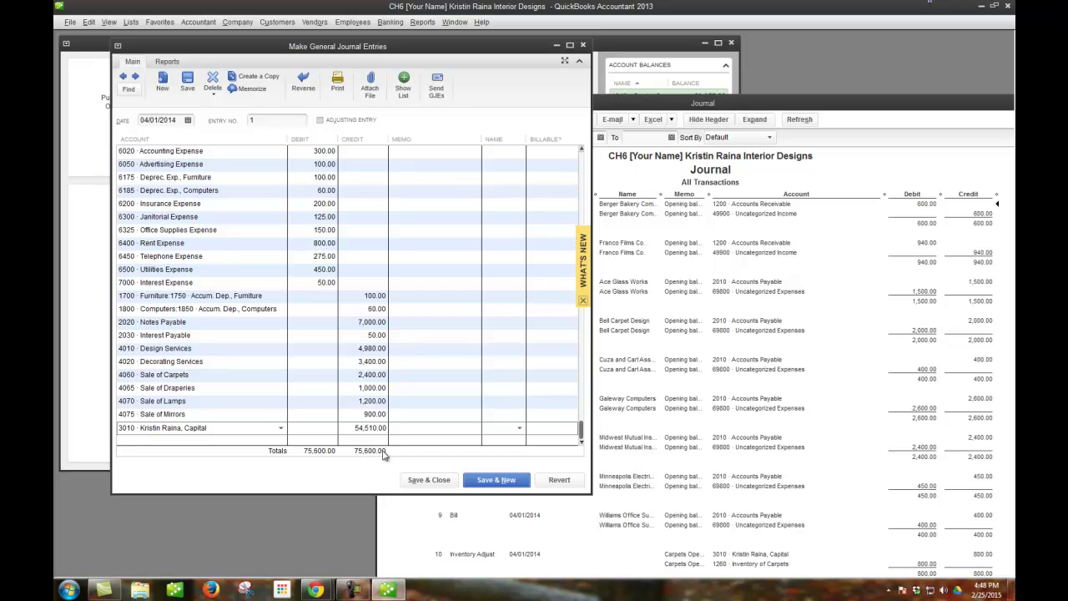
click(776, 109)
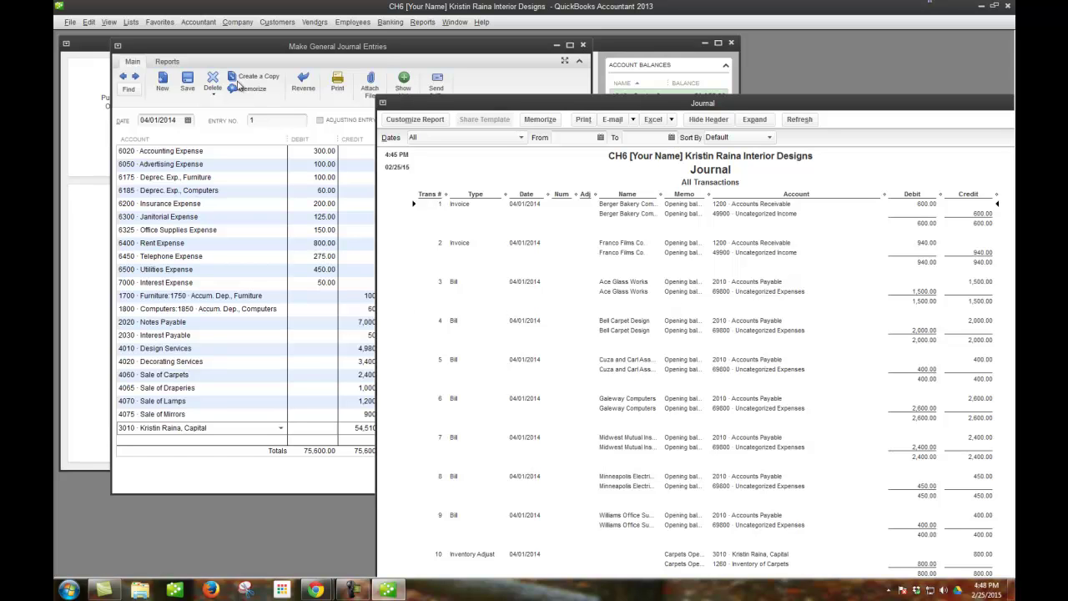
Bring up general journal entry 2 and examine its transfer of uncategorized income to the owner's capital account
click(238, 23)
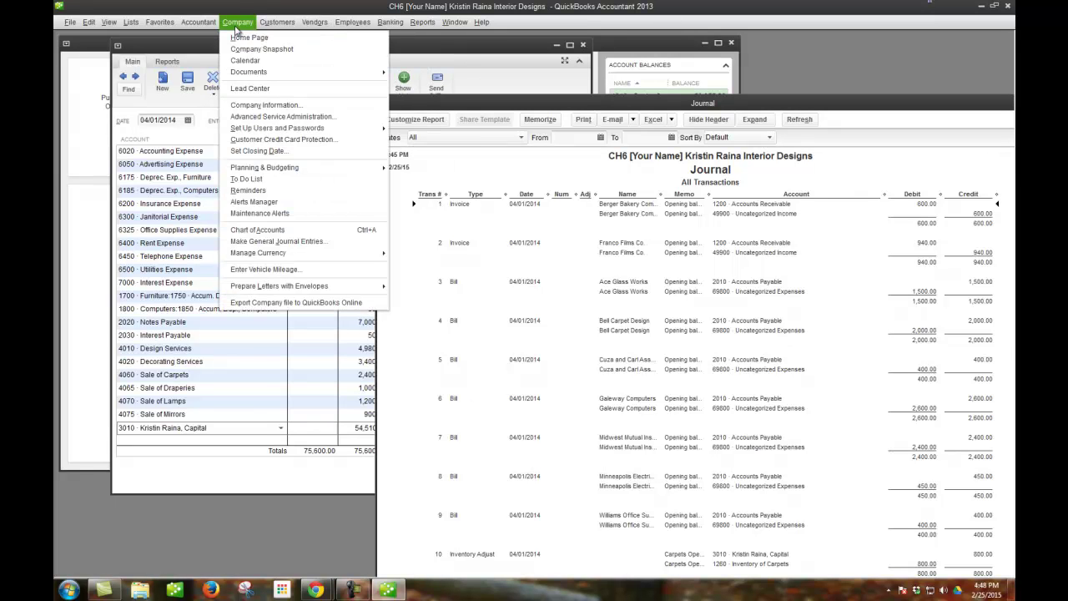
click(283, 242)
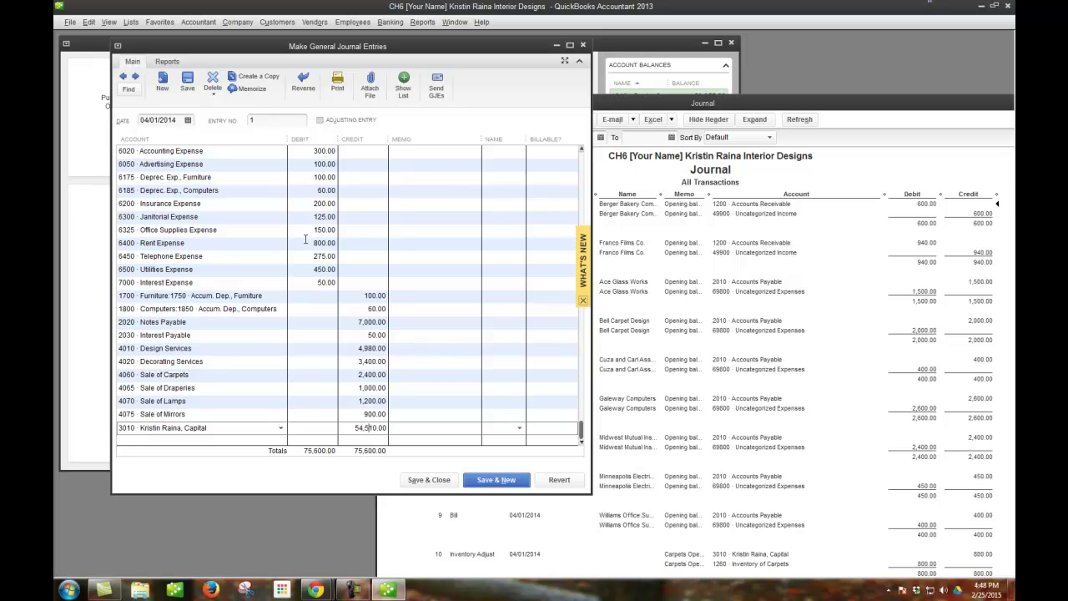
click(136, 77)
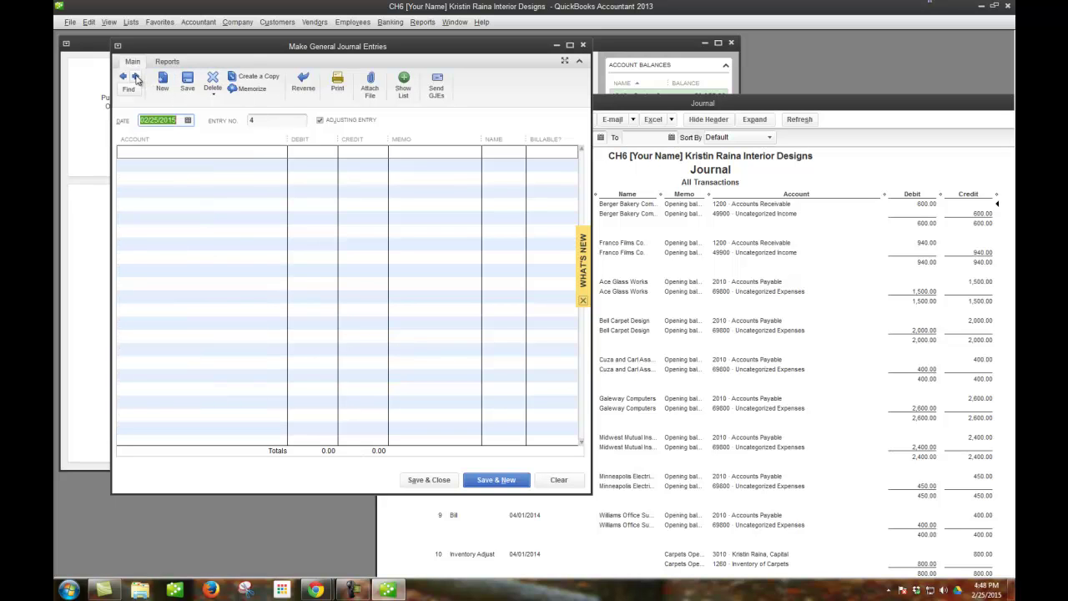
click(122, 77)
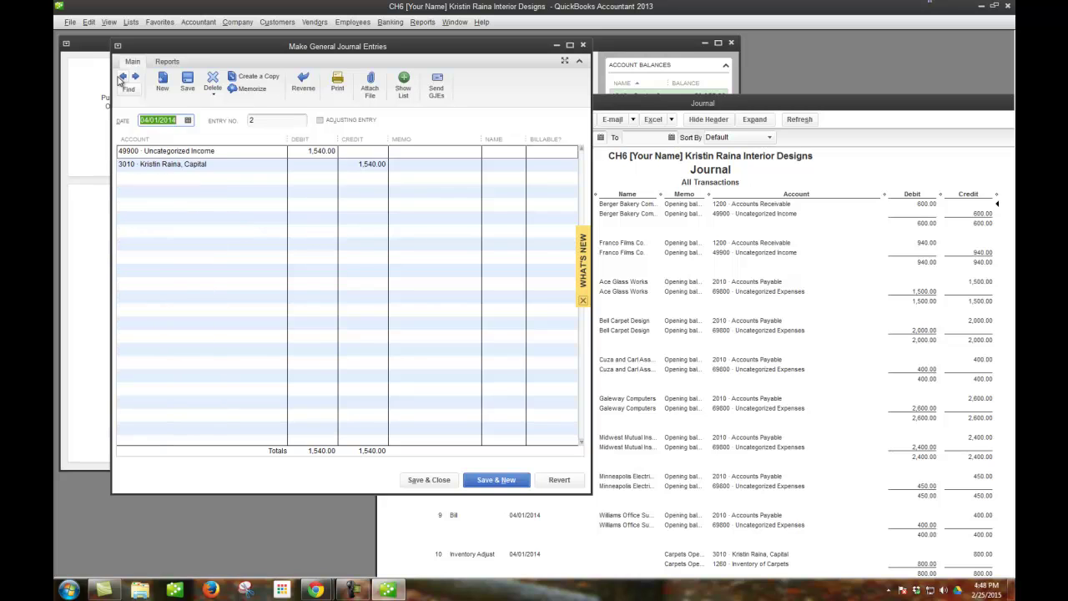
click(122, 77)
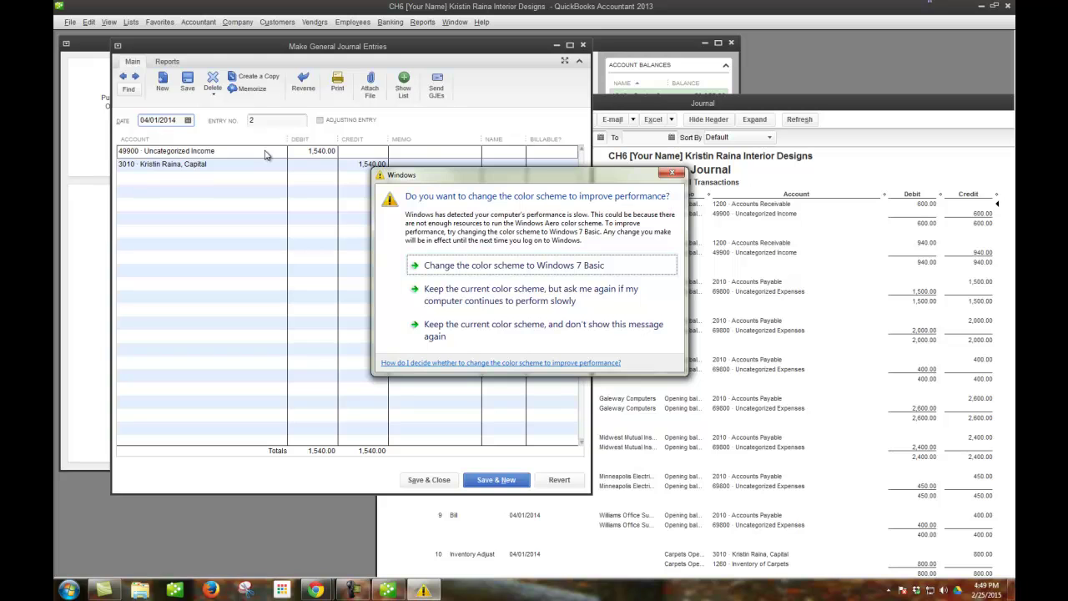
click(672, 171)
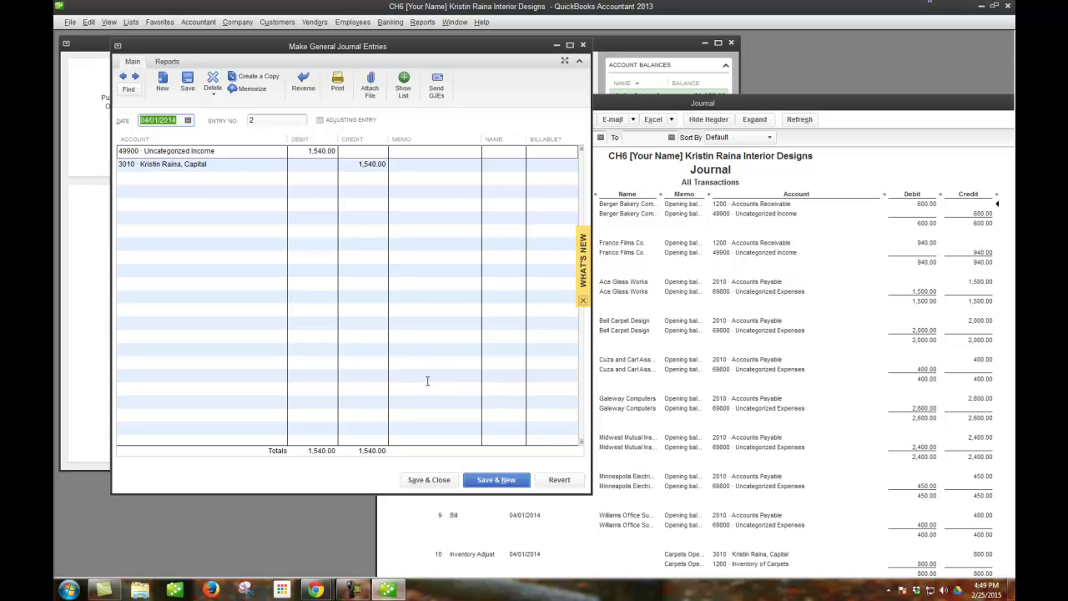
Check the vendor bills in the Journal report, then examine general journal entry 3, which clears uncategorized expenses against owner's capital
click(781, 421)
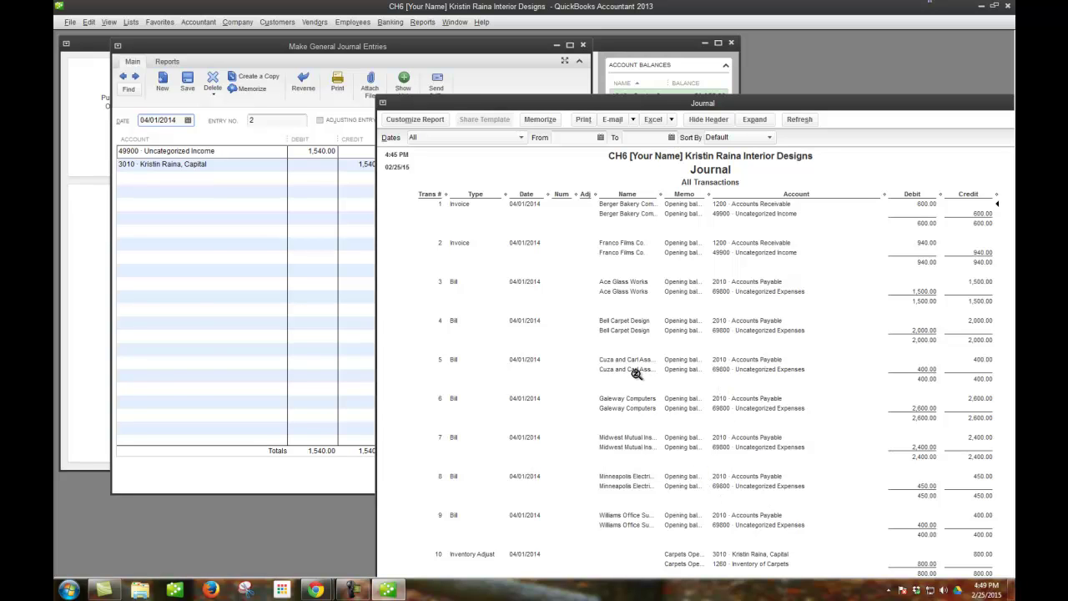
click(138, 77)
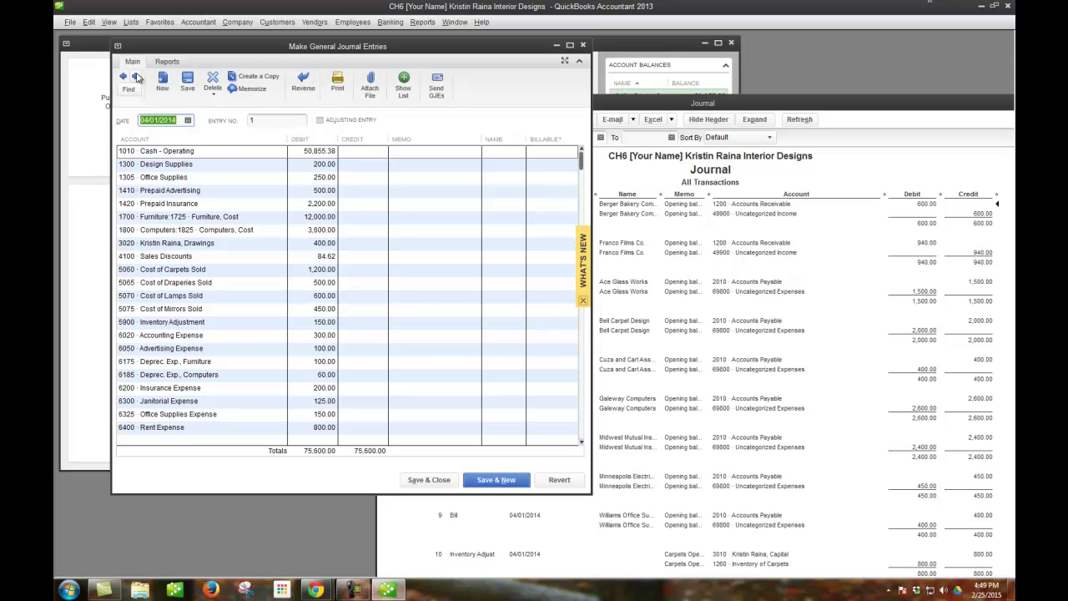
click(136, 77)
click(136, 77)
click(242, 155)
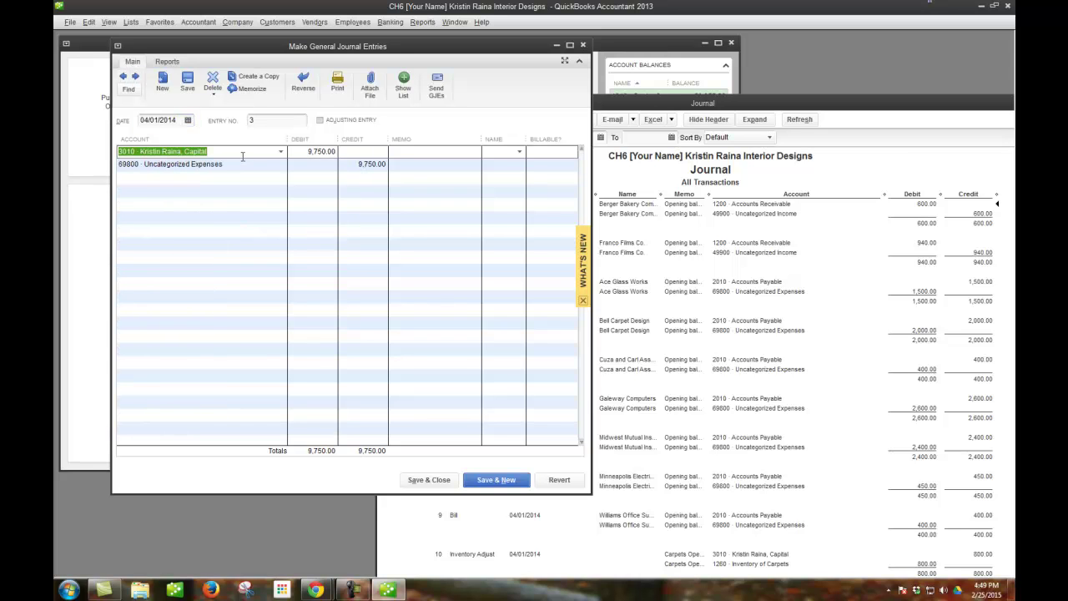
click(352, 168)
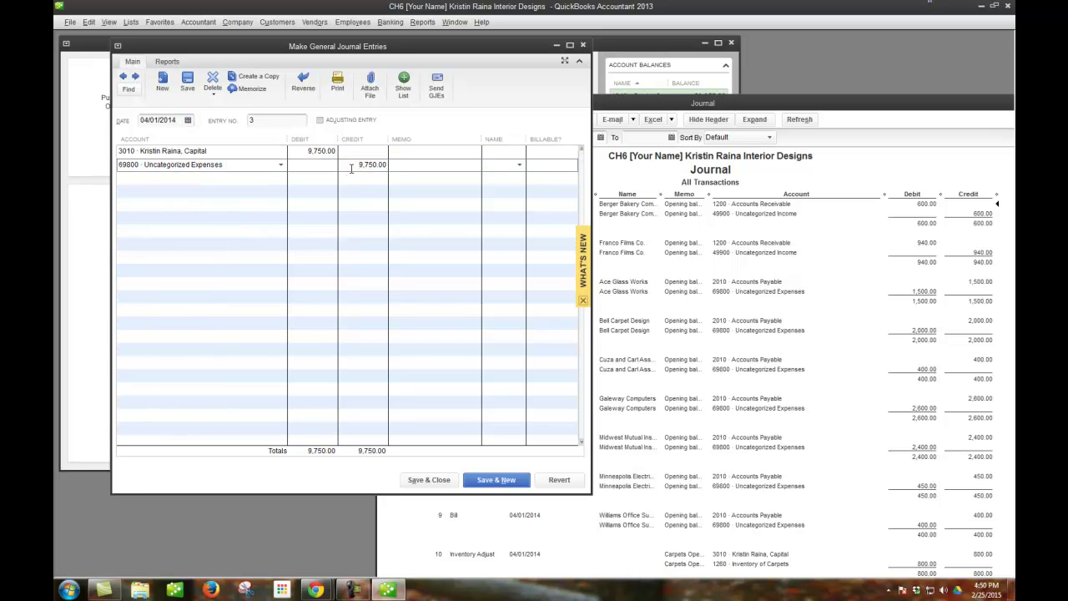
click(310, 151)
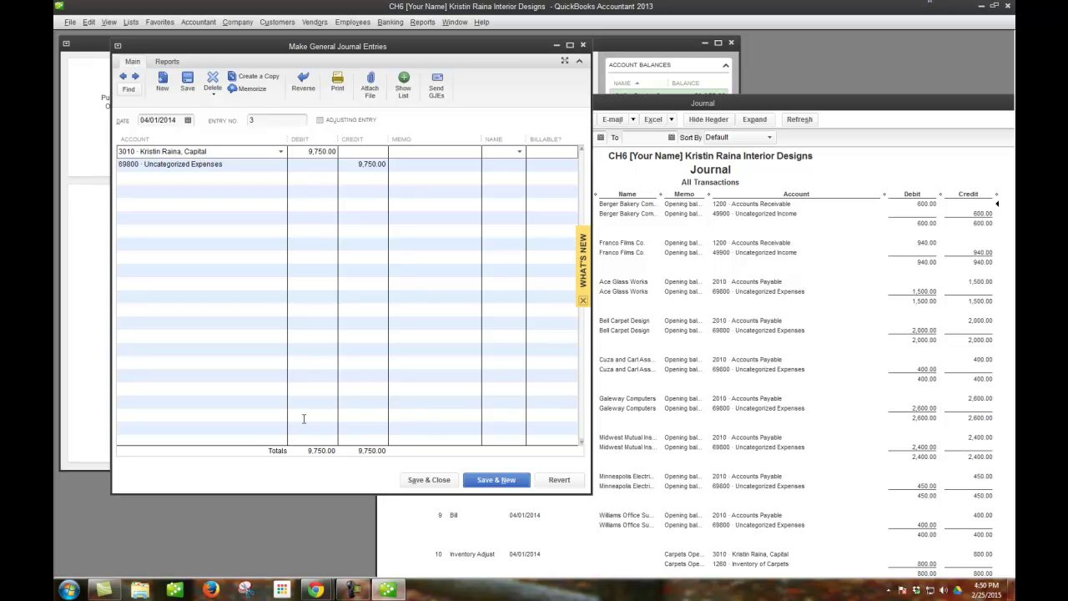
Run the Trial Balance report for all dates and review it down to its totals
click(423, 21)
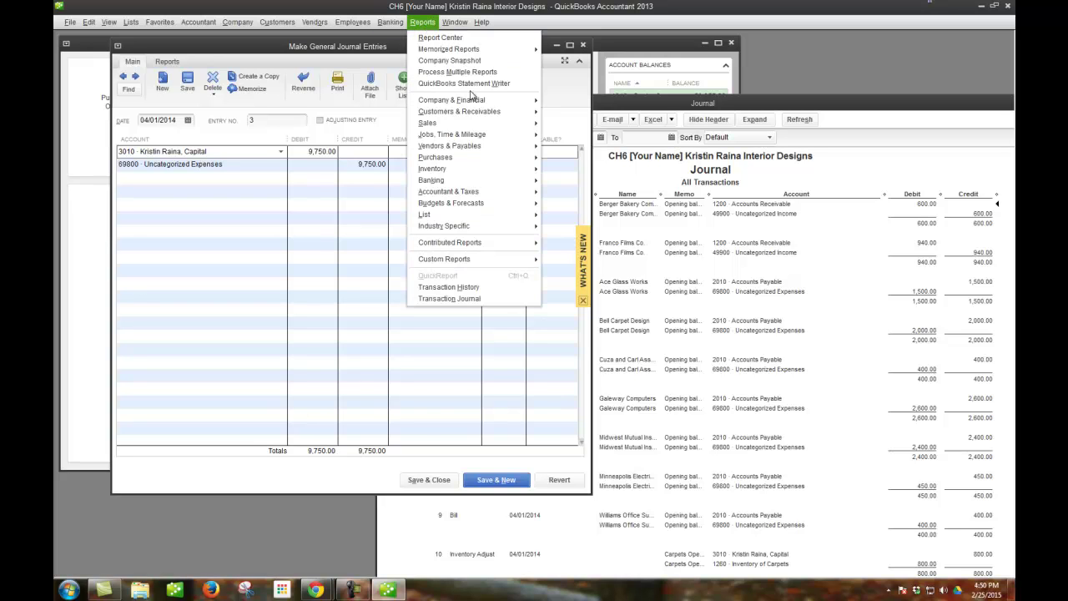
mouse_move(493, 192)
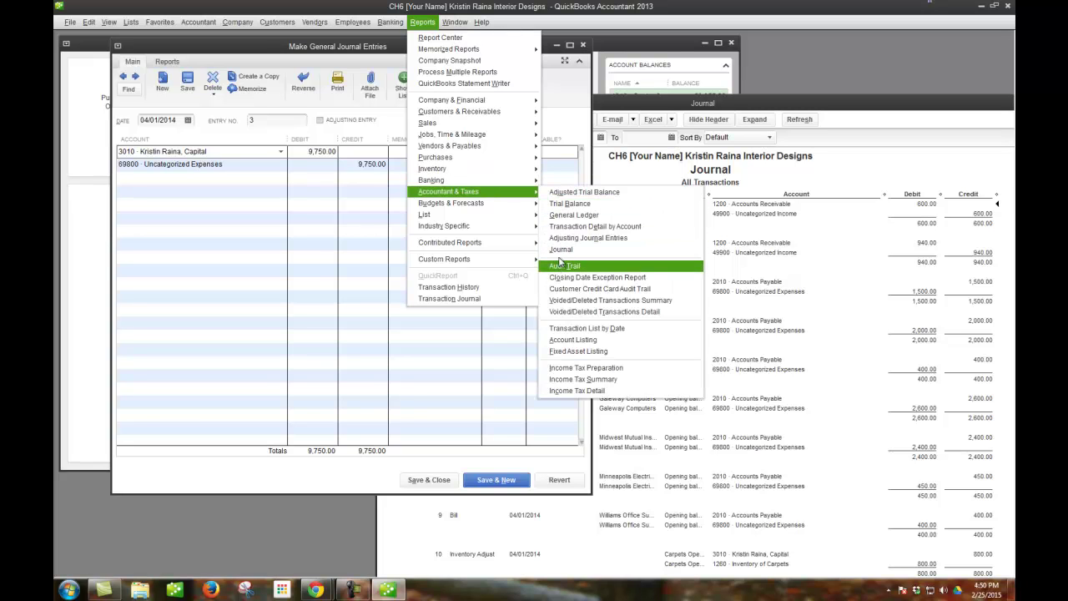
click(565, 208)
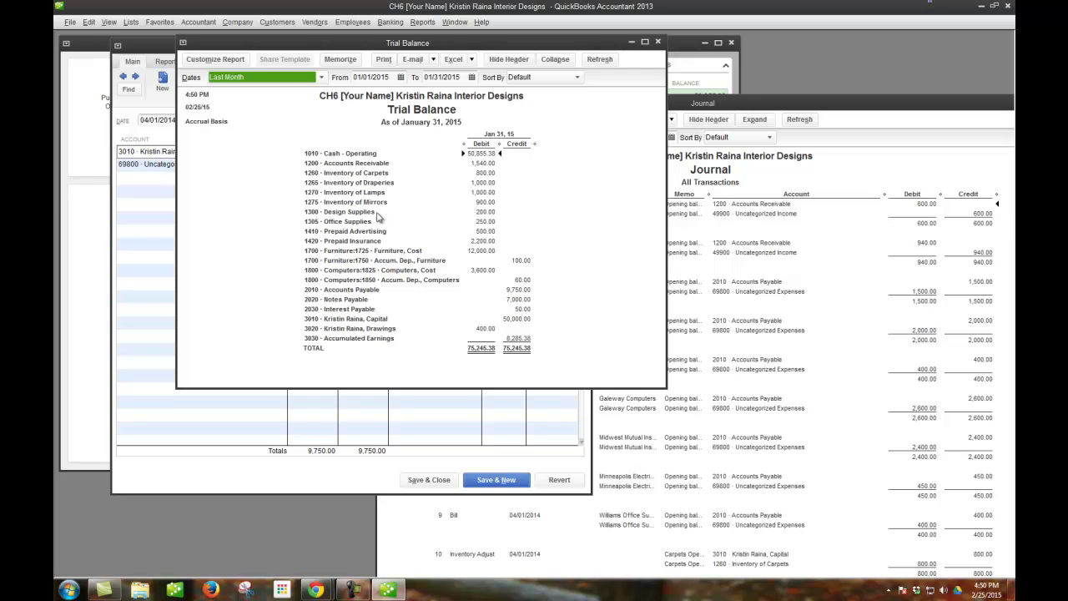
click(319, 78)
scroll(322, 101, up, 2)
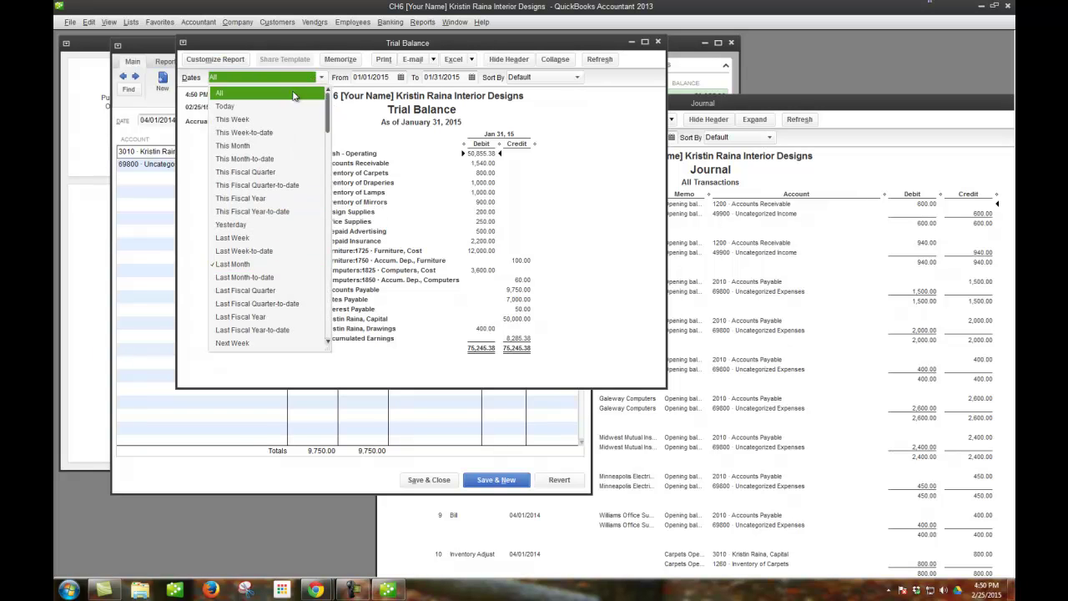
click(292, 90)
scroll(463, 260, down, 1)
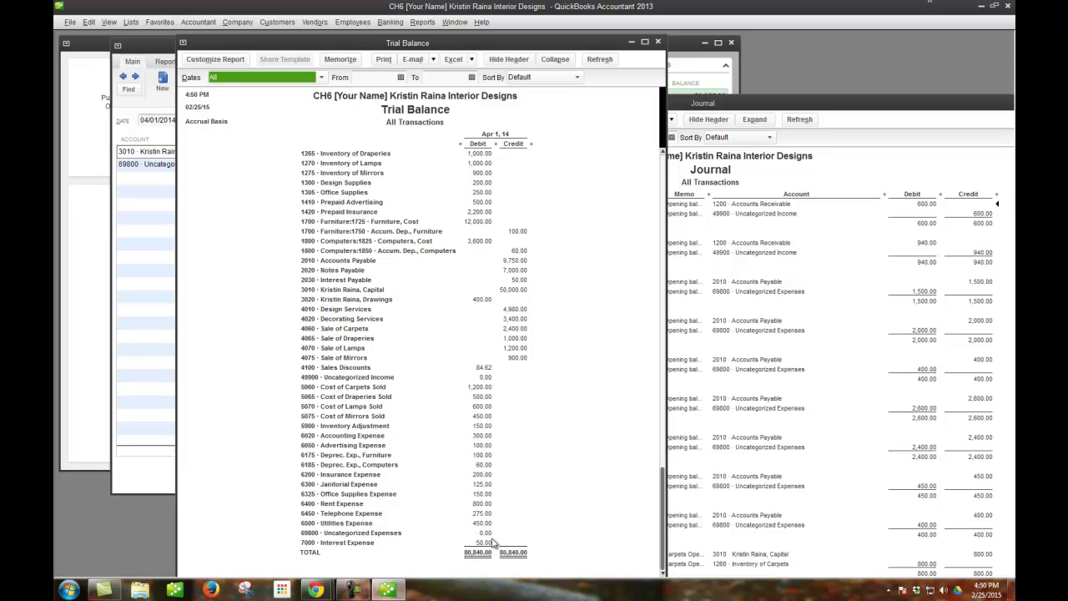
Run the standard Profit & Loss report for all dates and review it down to net income
click(412, 23)
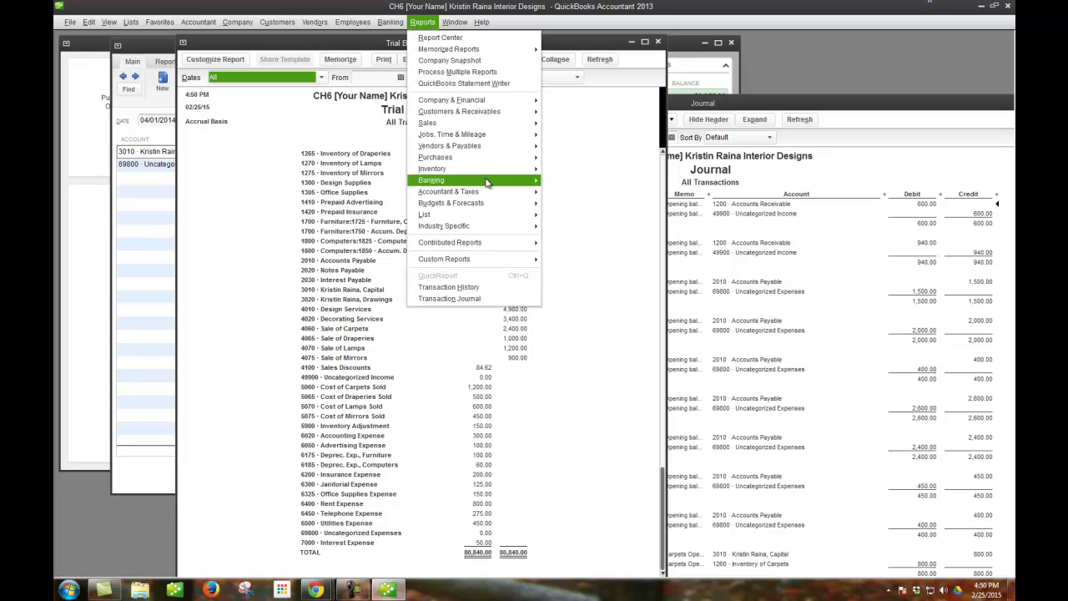
mouse_move(481, 101)
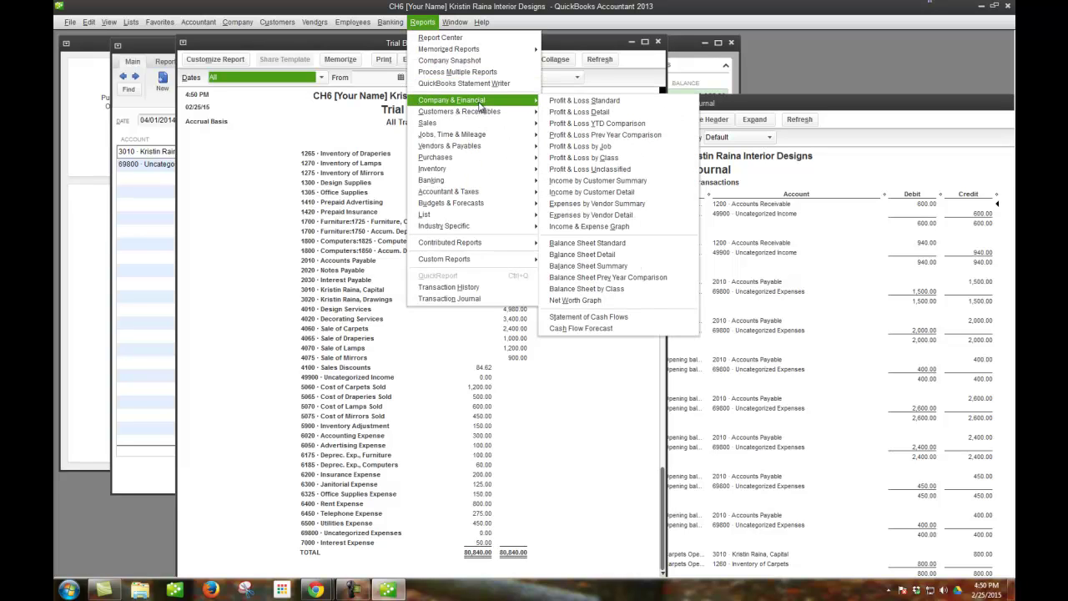
click(569, 101)
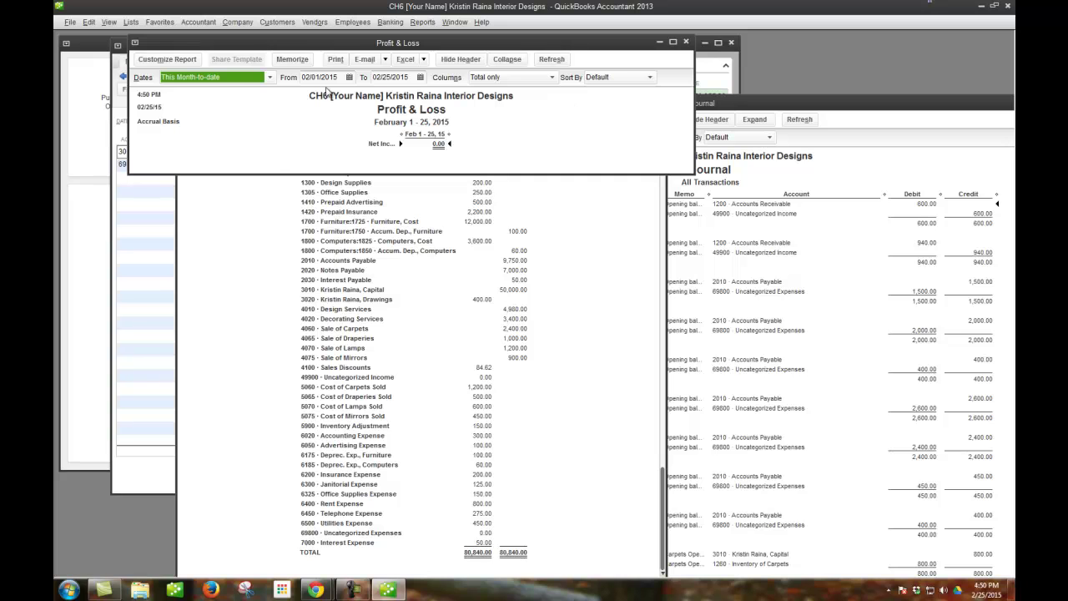
click(247, 80)
click(244, 91)
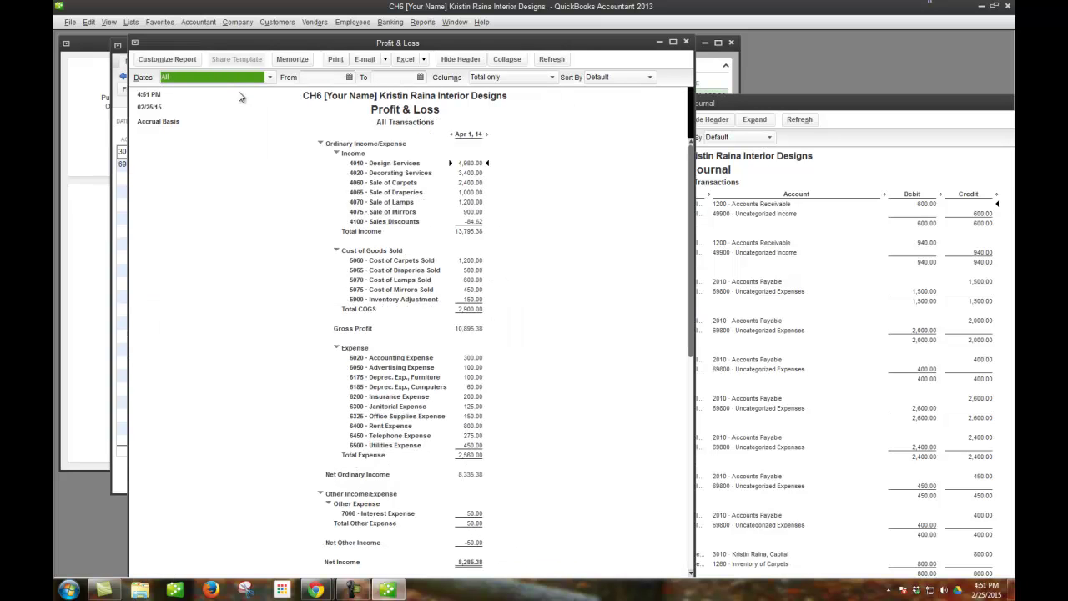
scroll(552, 377, down, 1)
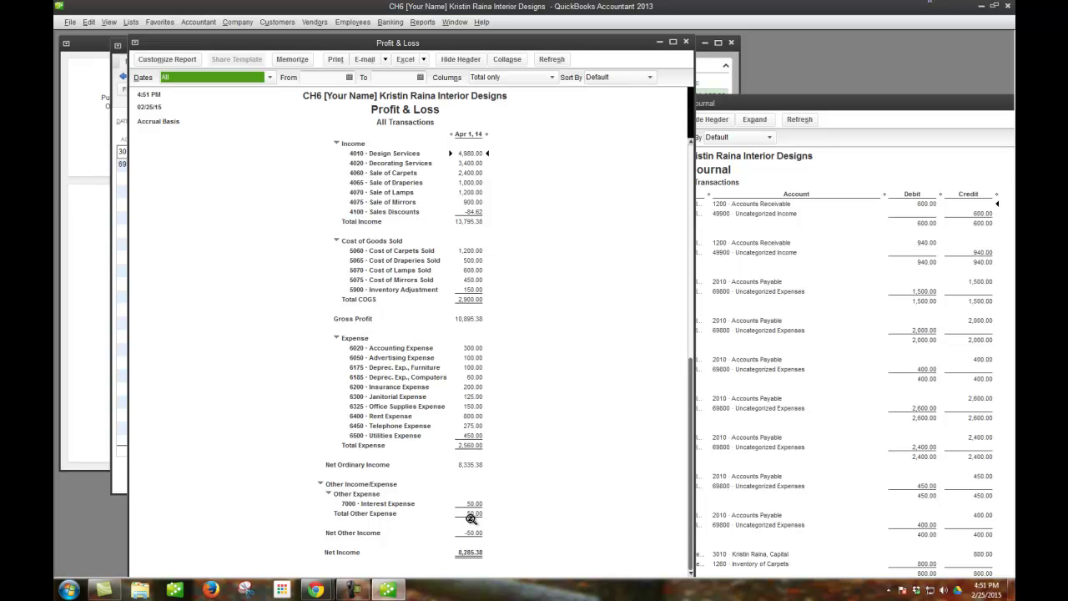
scroll(531, 477, up, 1)
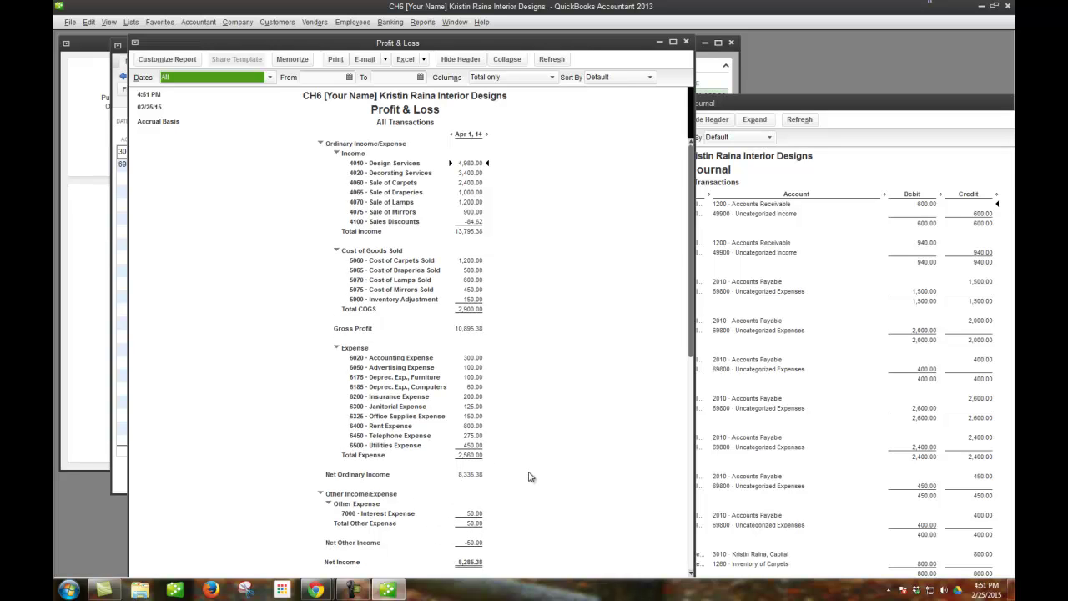
scroll(529, 477, down, 1)
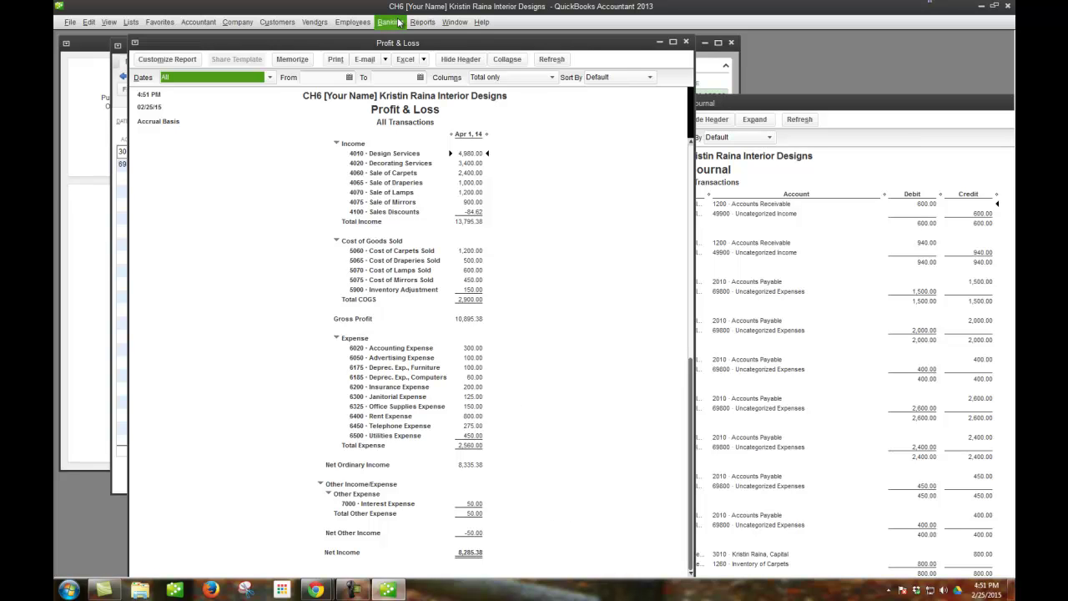
Open the standard Balance Sheet report and look through its accounts
click(423, 25)
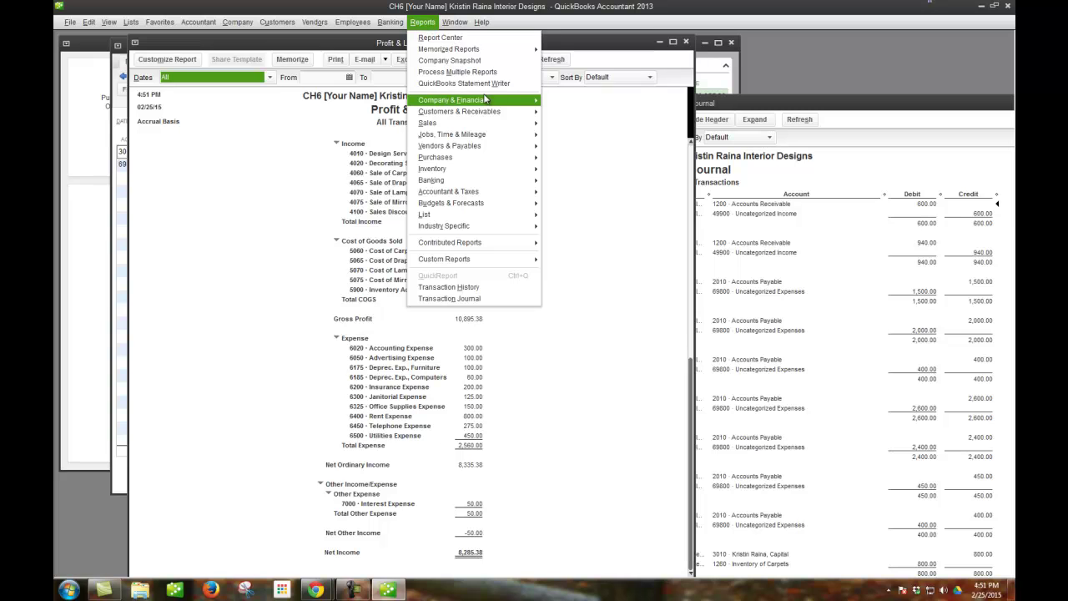
mouse_move(490, 100)
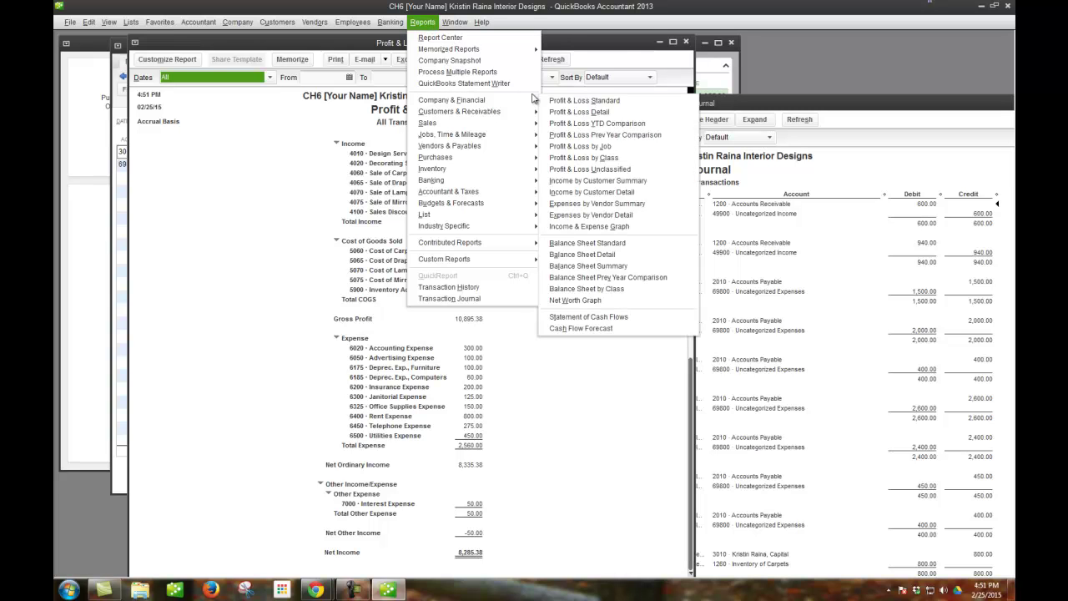
click(597, 244)
scroll(458, 333, down, 5)
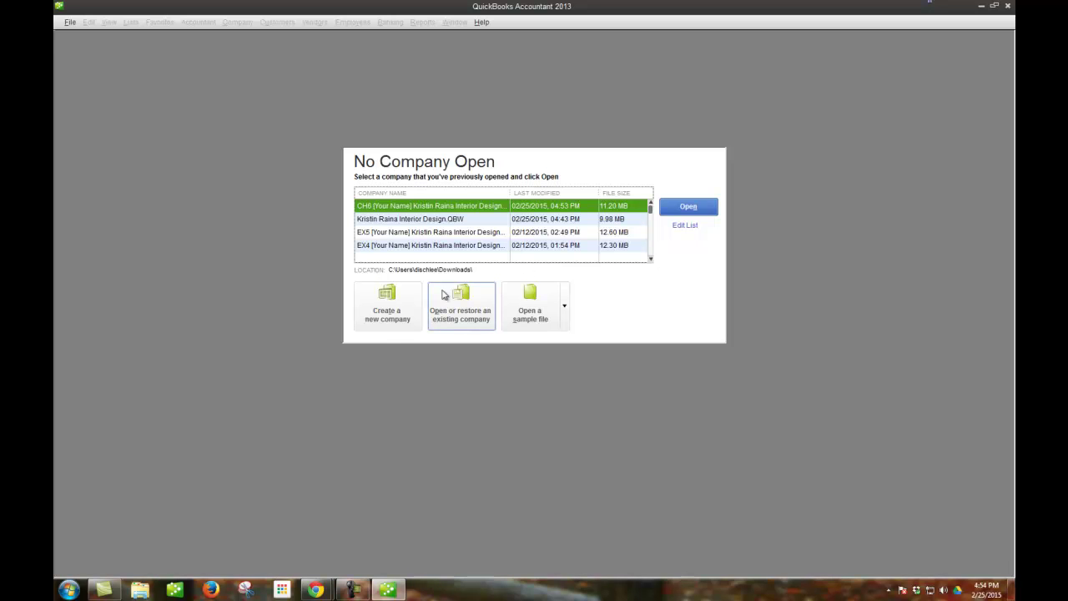
Start creating a new company file
click(382, 315)
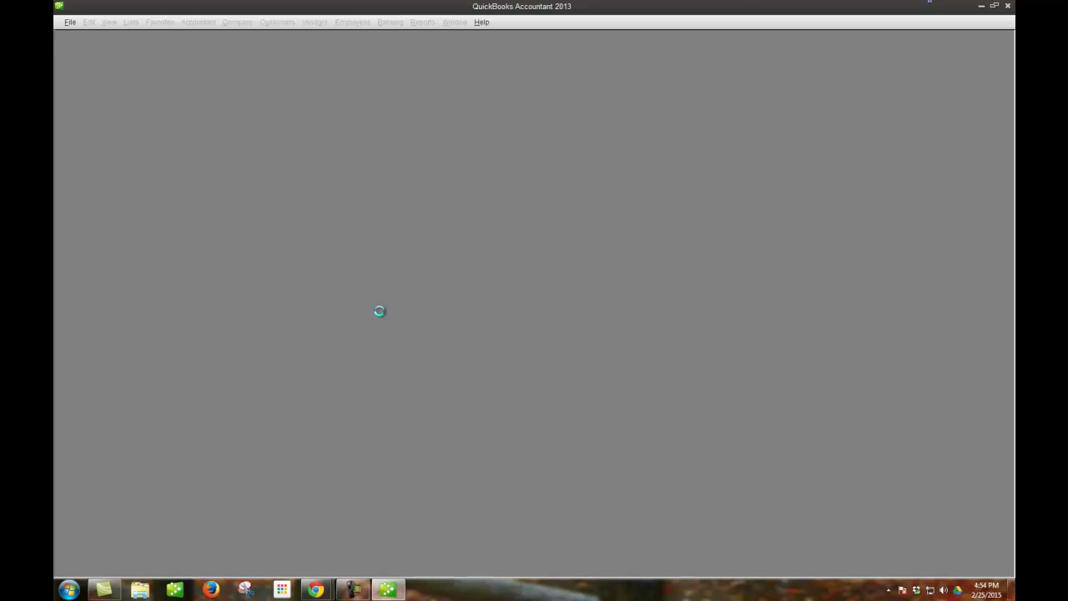